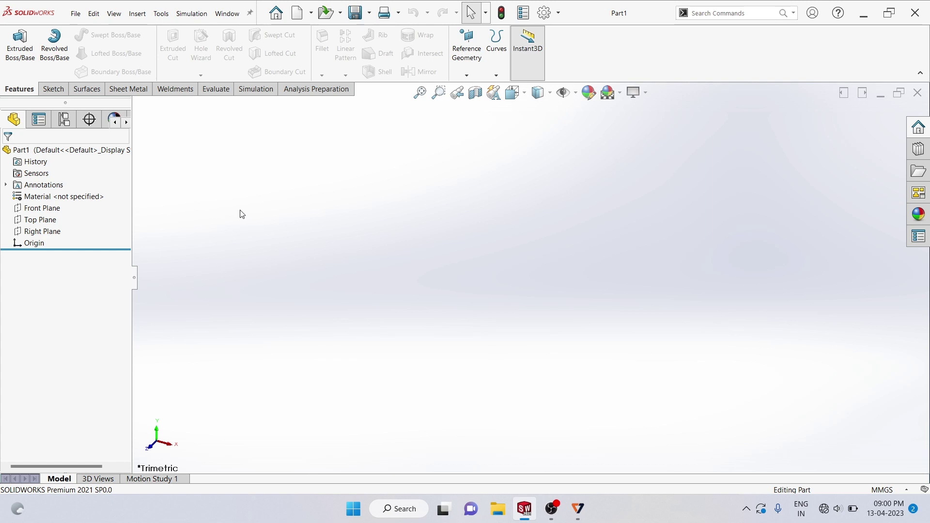
Sketch a center rectangle on the Top Plane with its centre at the origin.
click(41, 220)
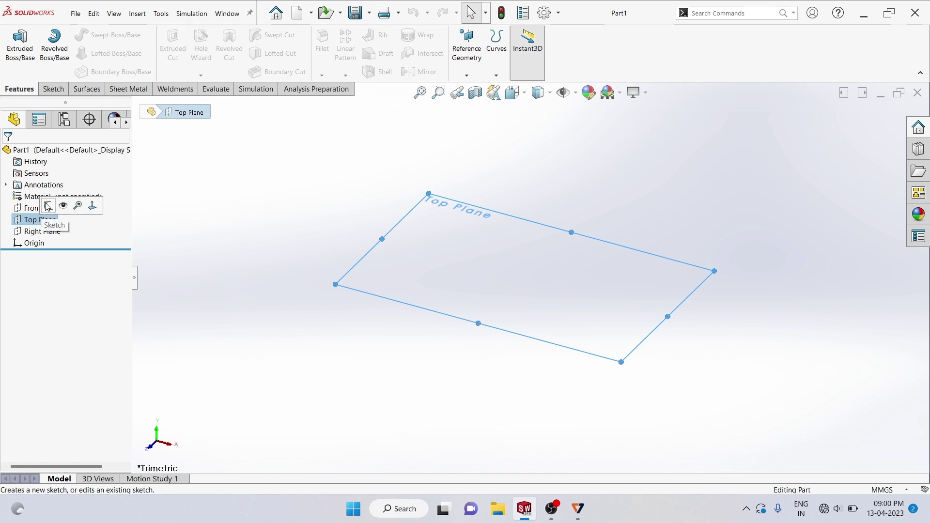
click(47, 206)
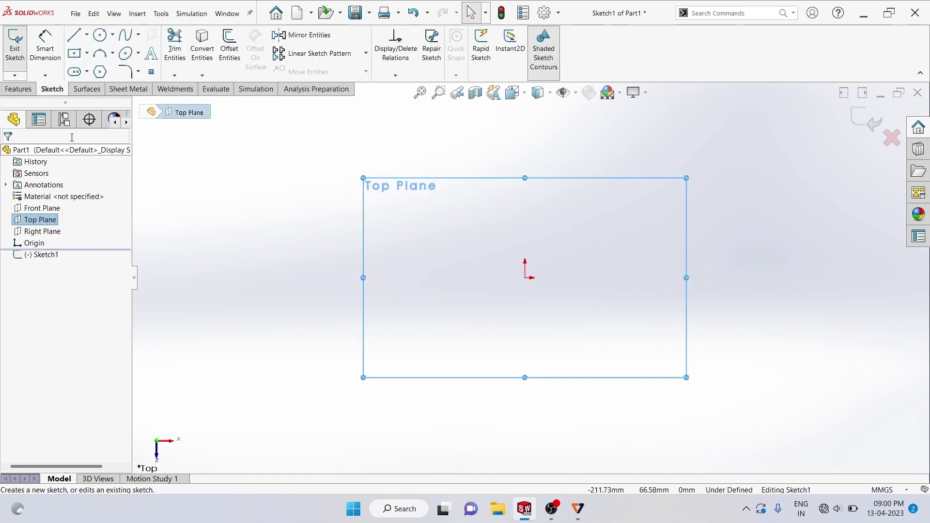
click(76, 56)
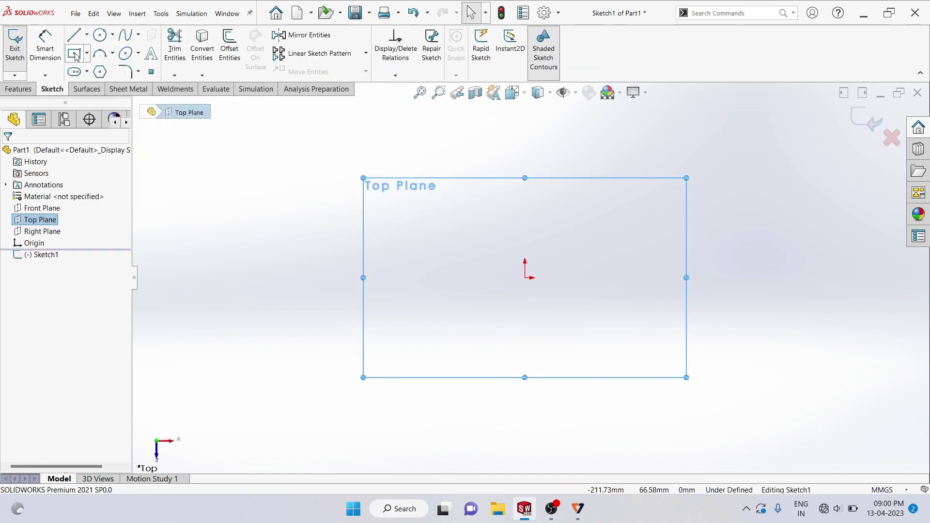
click(527, 279)
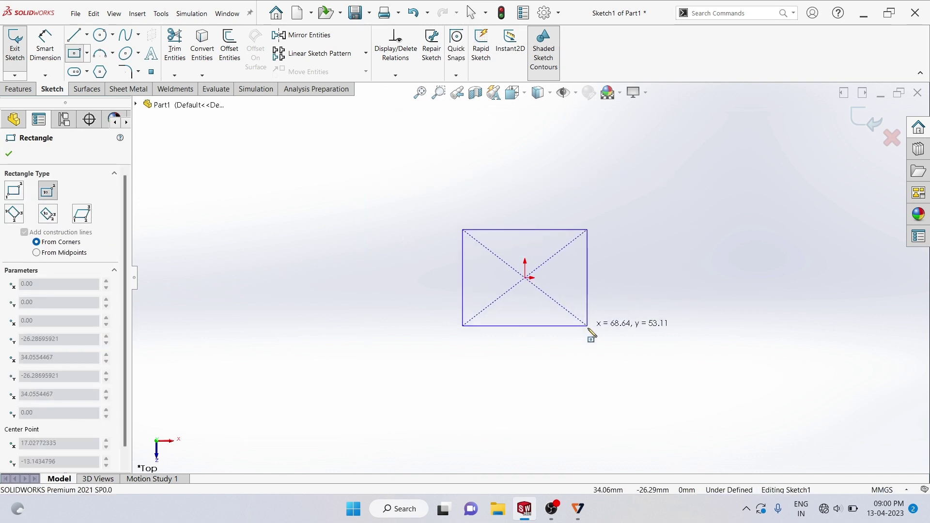
click(624, 346)
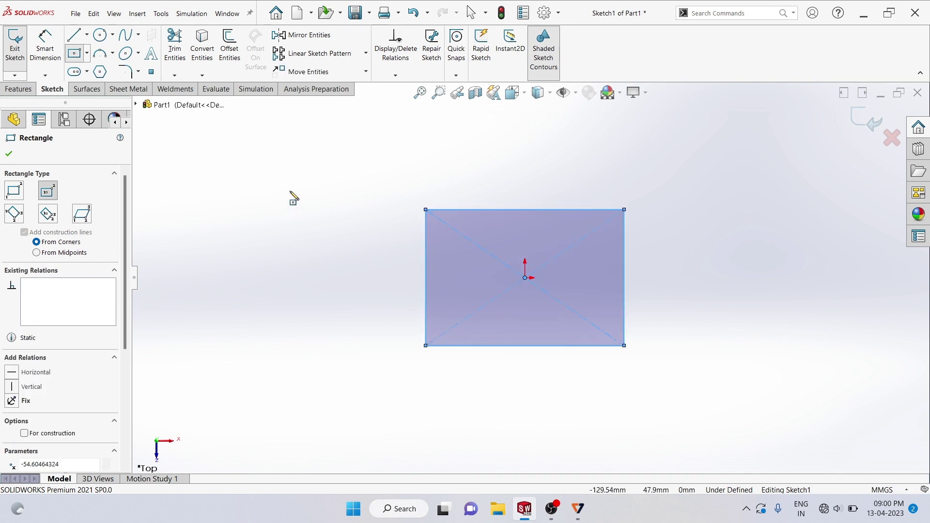
click(10, 154)
Dimension the rectangle's bottom edge to 100 and right edge to 80.
click(45, 39)
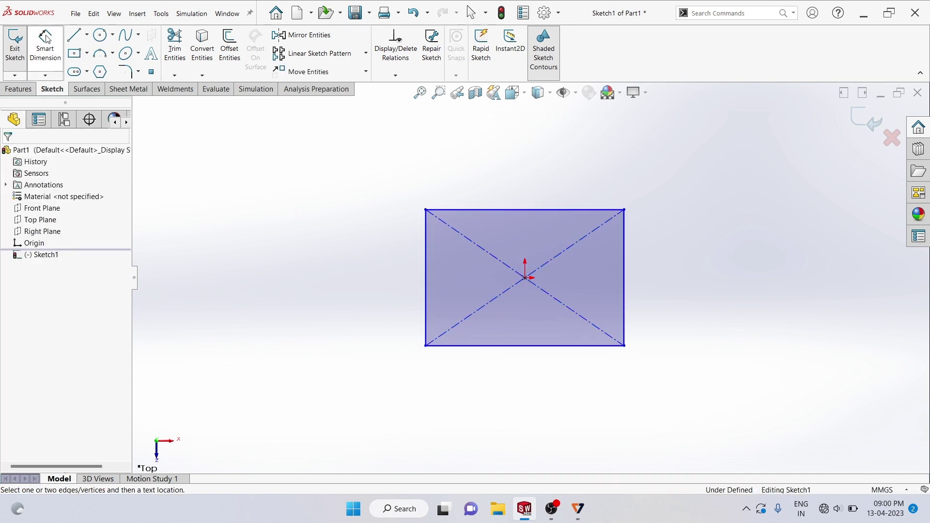
click(535, 346)
click(527, 377)
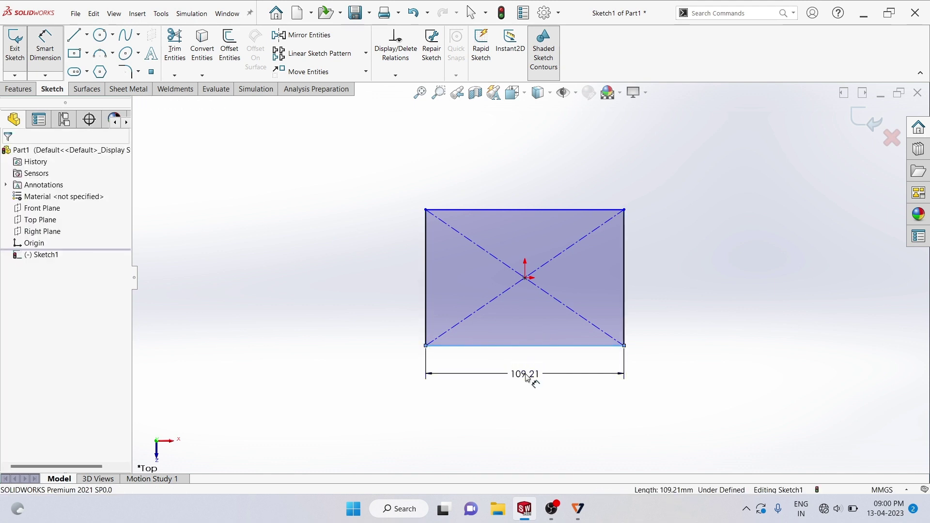
text(1)
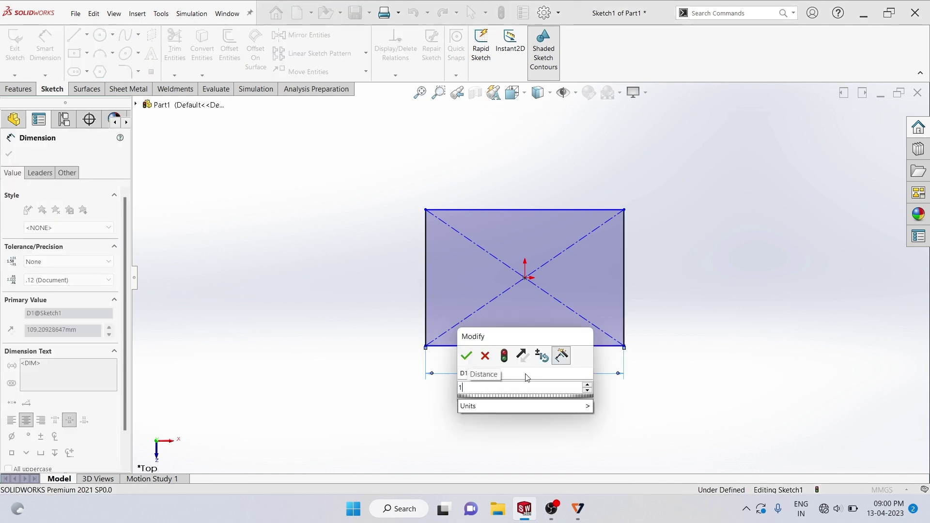
text(00)
click(465, 357)
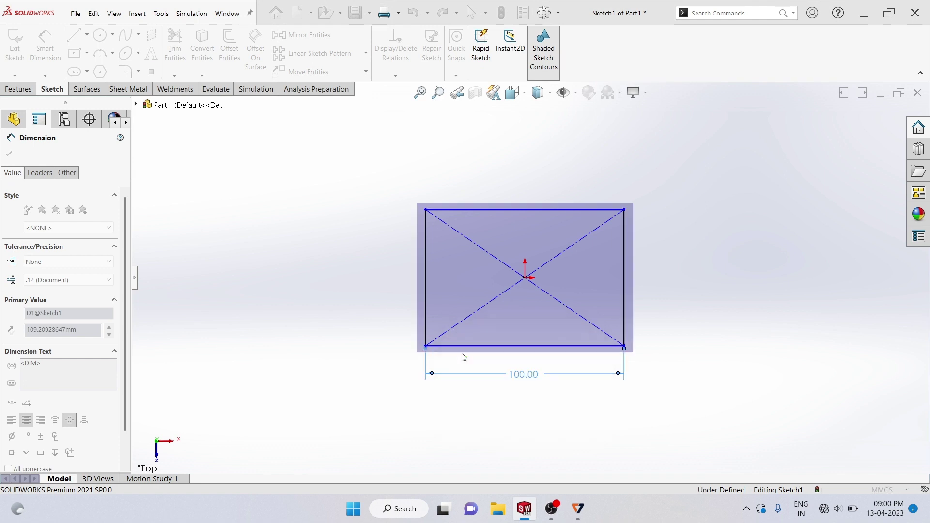
click(624, 292)
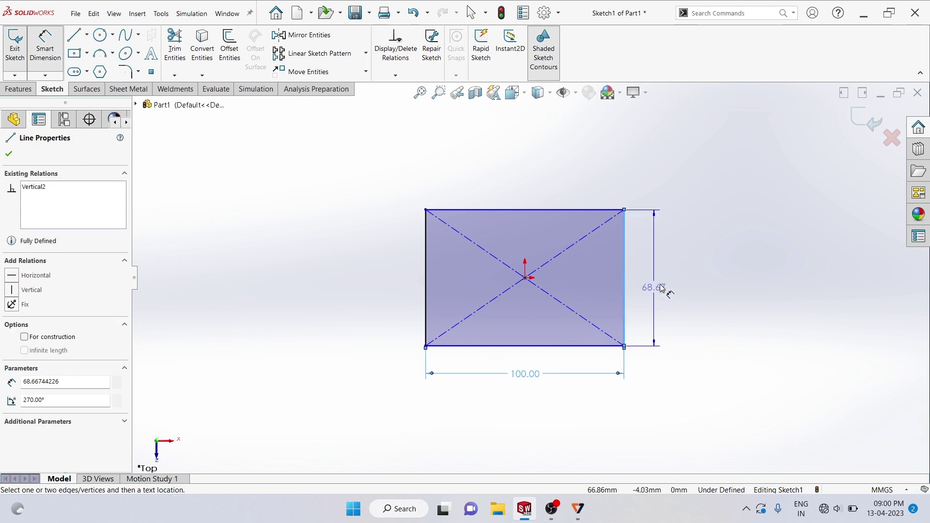
click(680, 275)
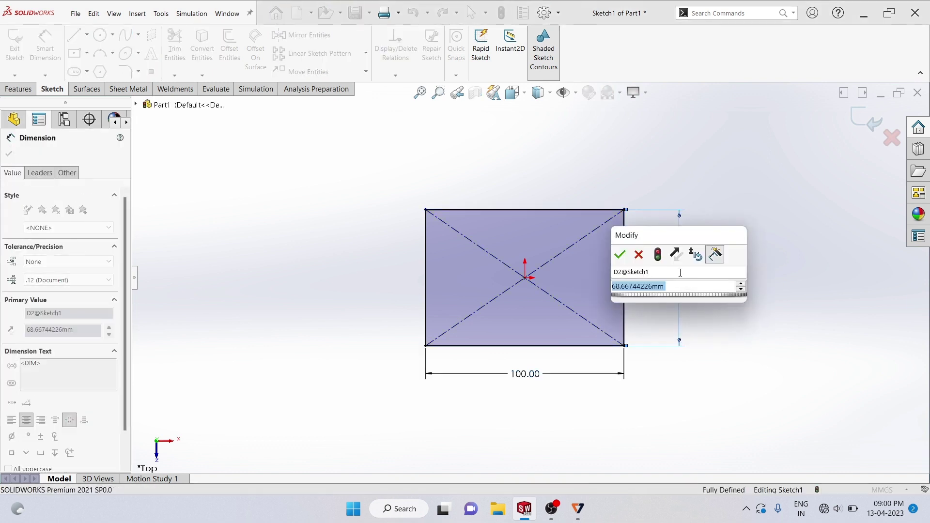
text(8)
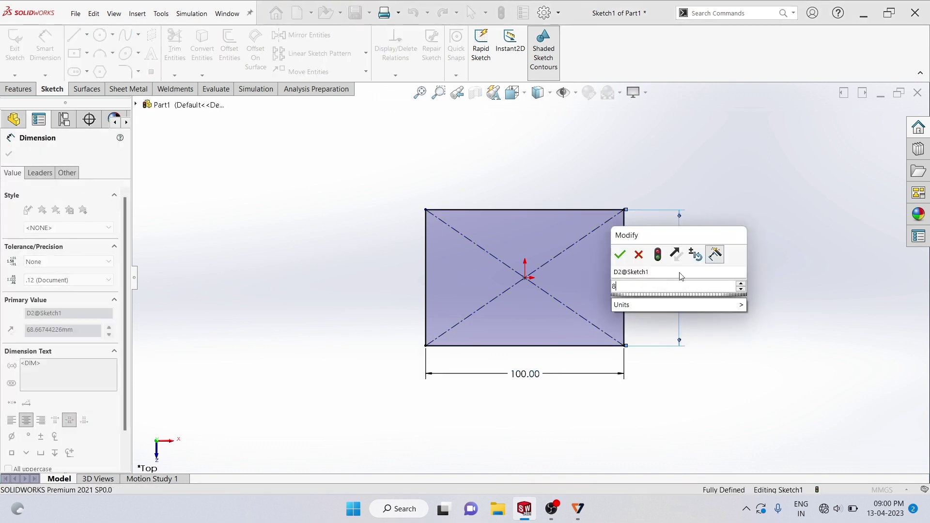
text(0)
click(620, 254)
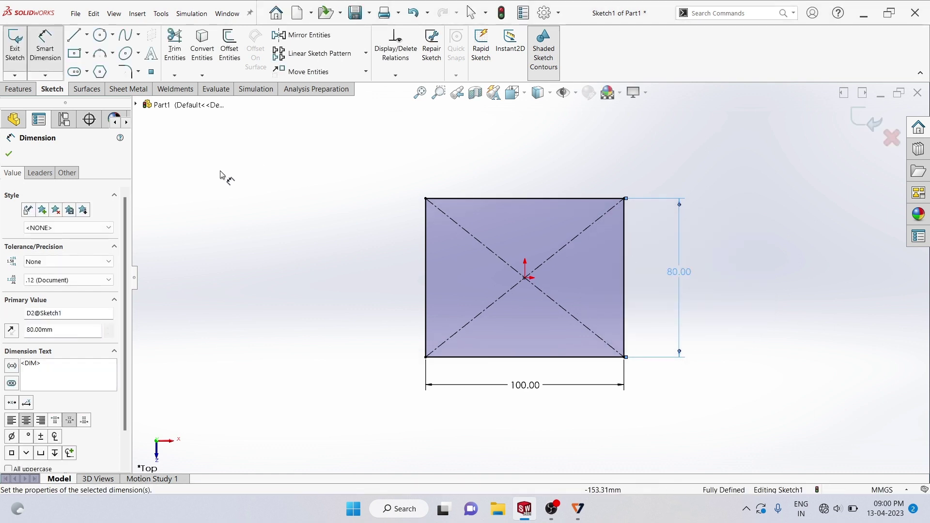
click(9, 154)
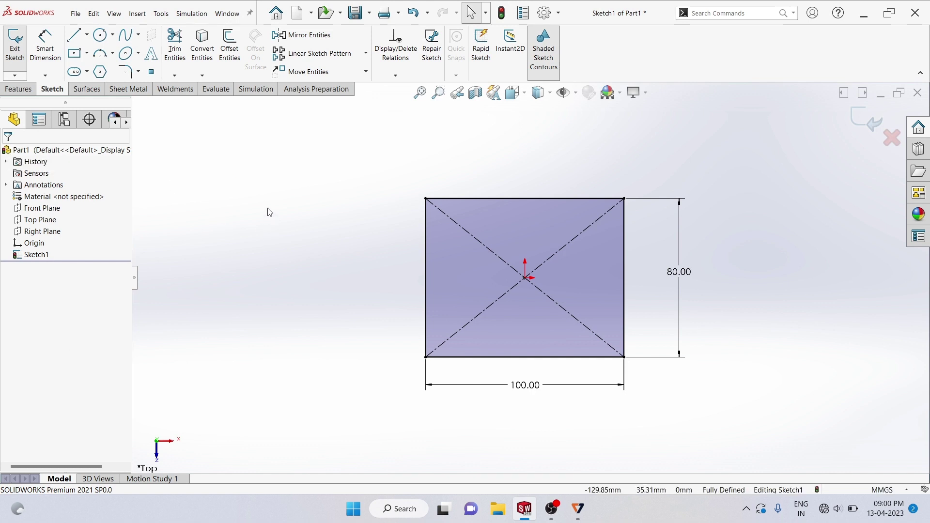
Extrude the rectangle sketch 140 mm into a solid block with Extruded Boss/Base.
click(27, 93)
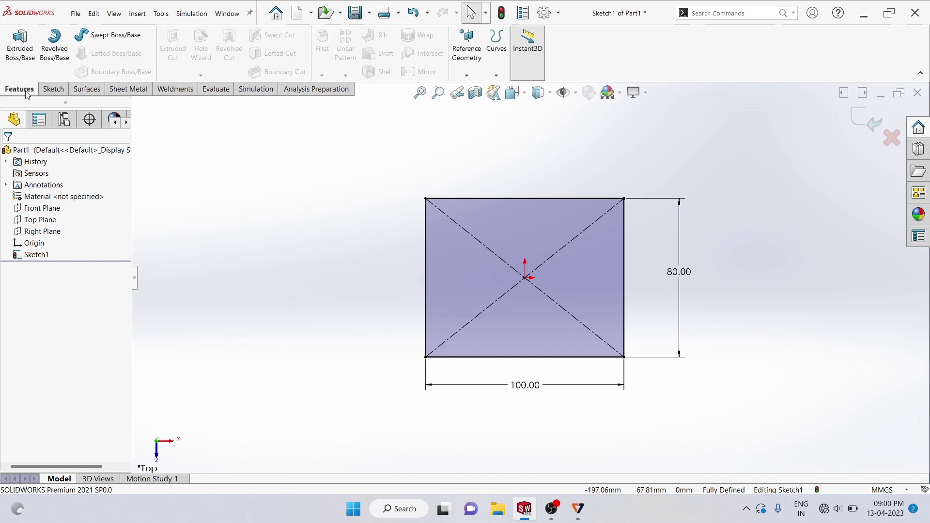
click(17, 50)
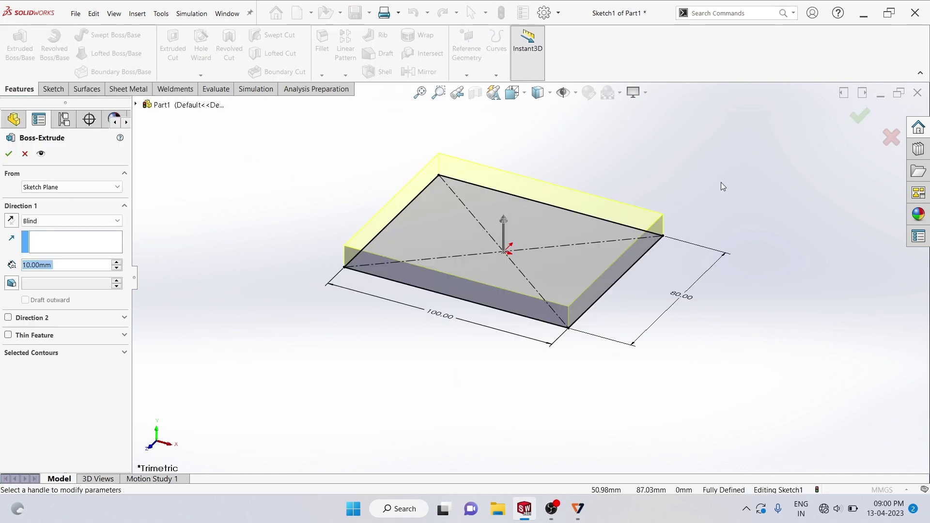
scroll(721, 182, up, 2)
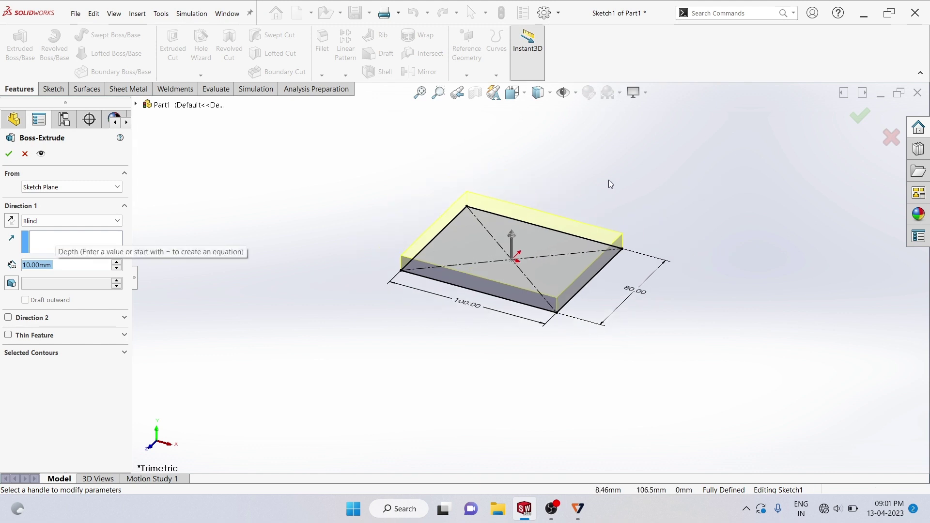
scroll(576, 188, up, 1)
scroll(577, 188, up, 1)
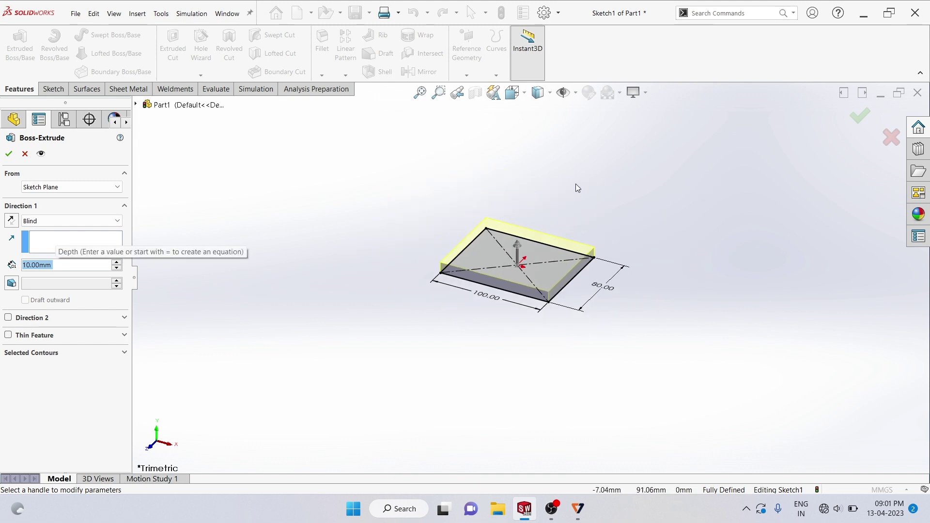
scroll(576, 188, up, 1)
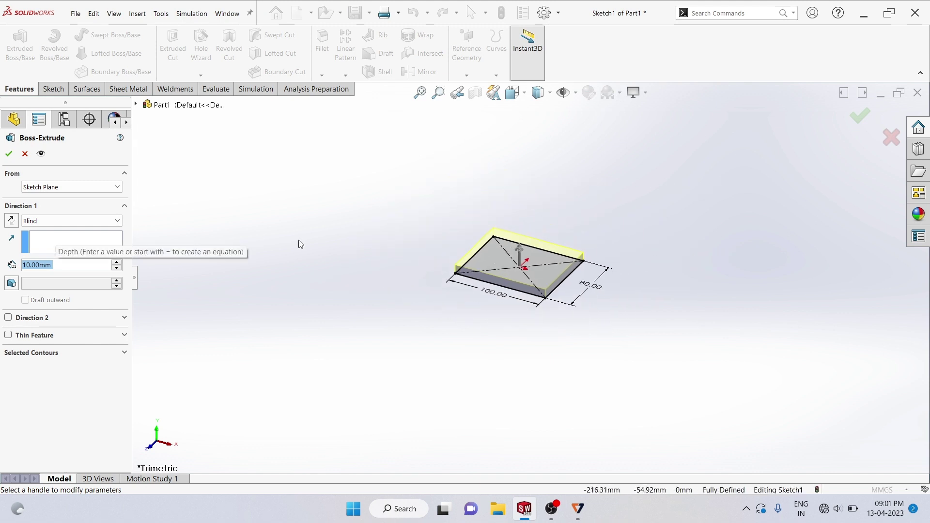
click(117, 262)
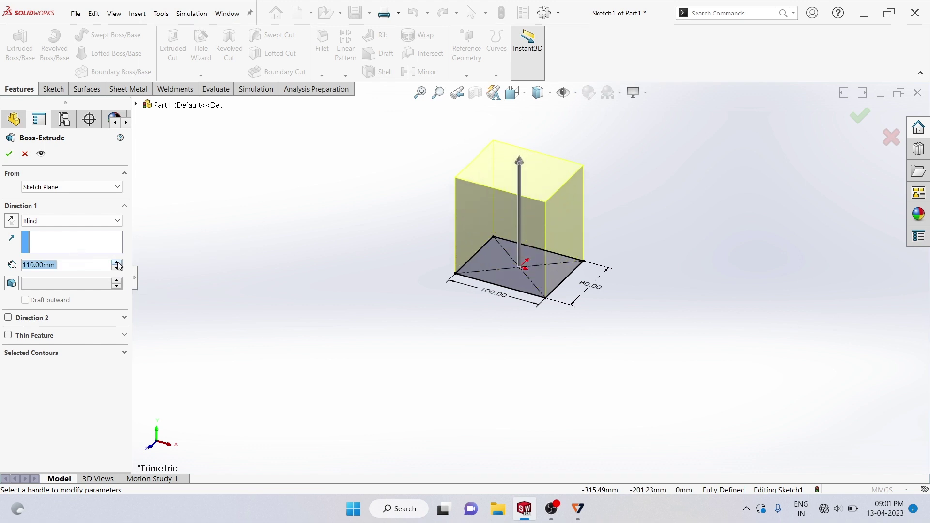
click(117, 262)
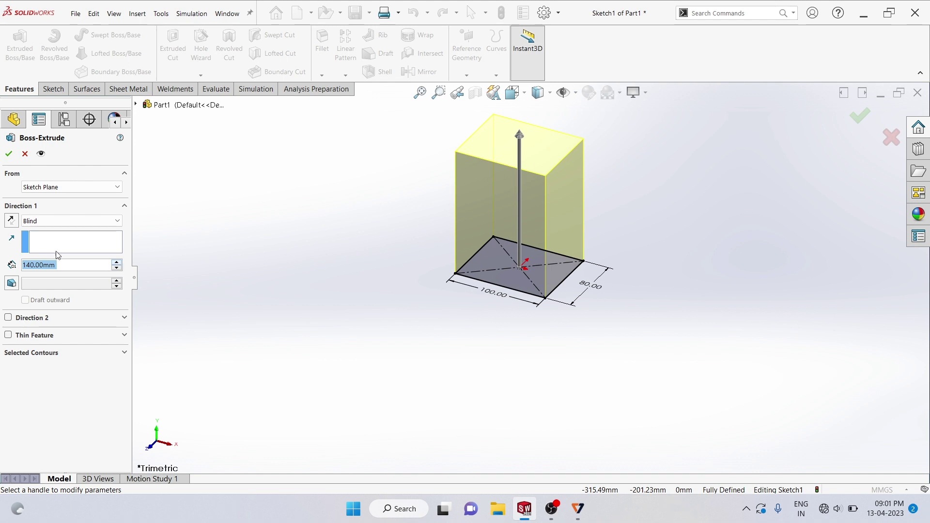
click(10, 154)
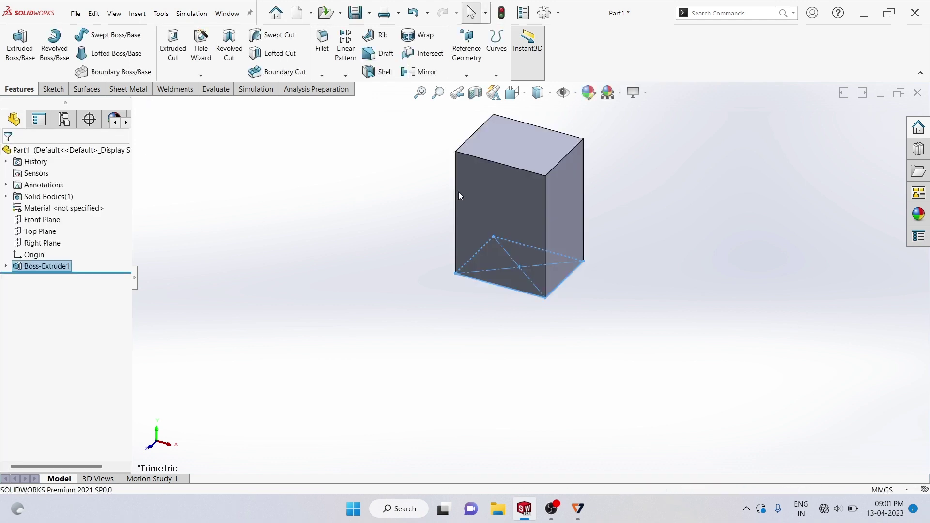
View the block from the front and zoomed out, then isometric, and clear the selection.
click(523, 97)
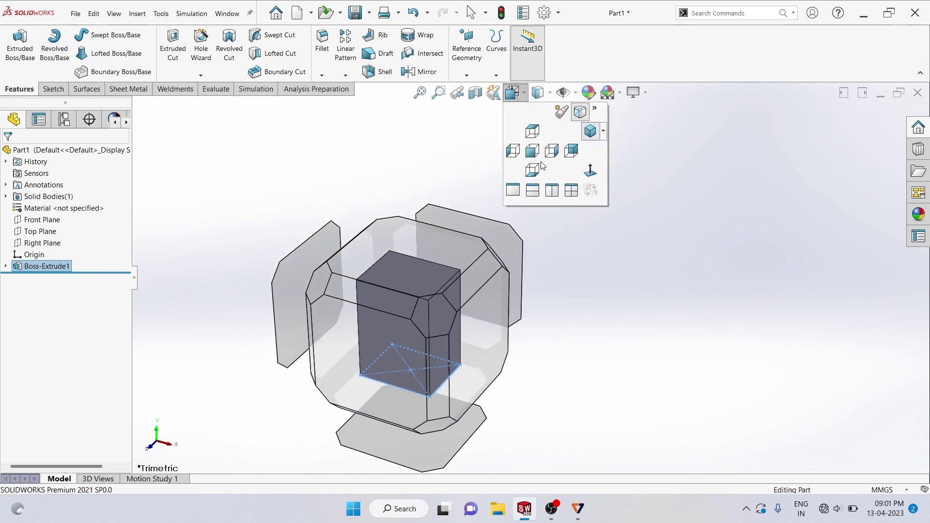
click(532, 153)
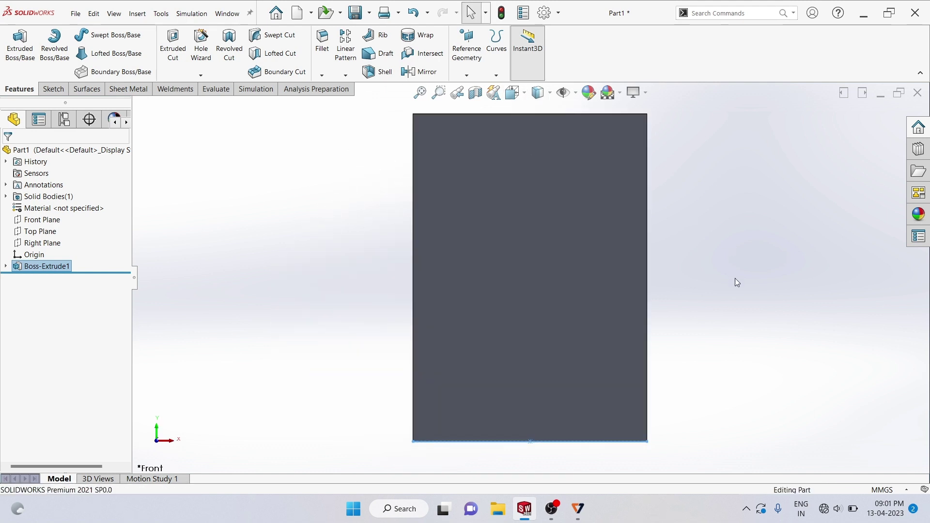
key(z)
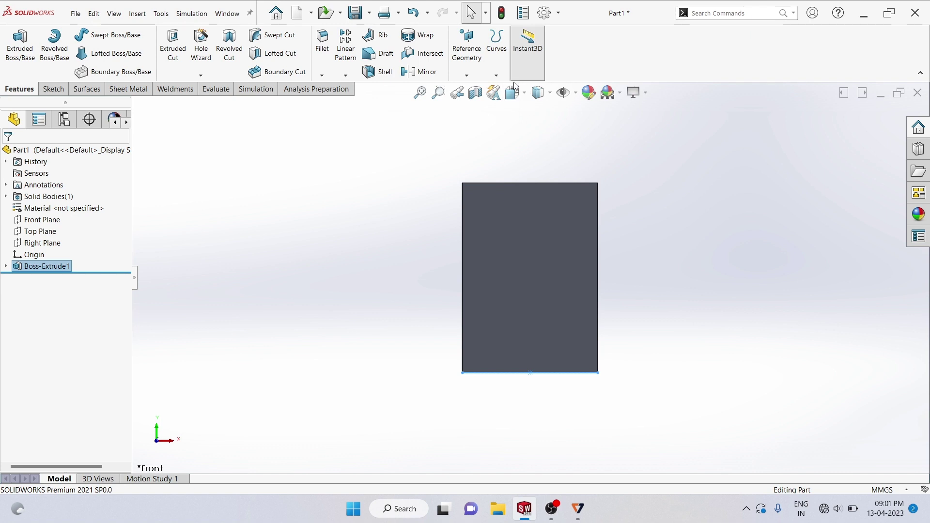
click(524, 97)
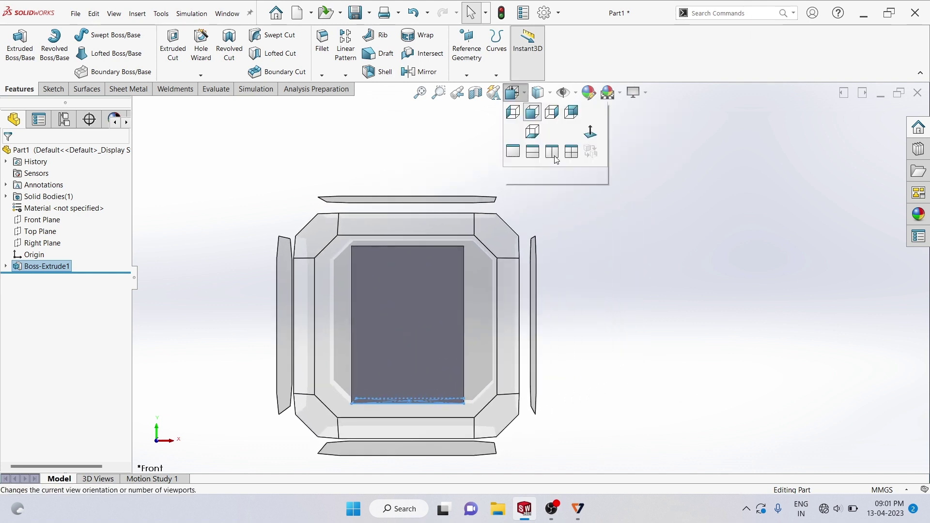
click(587, 138)
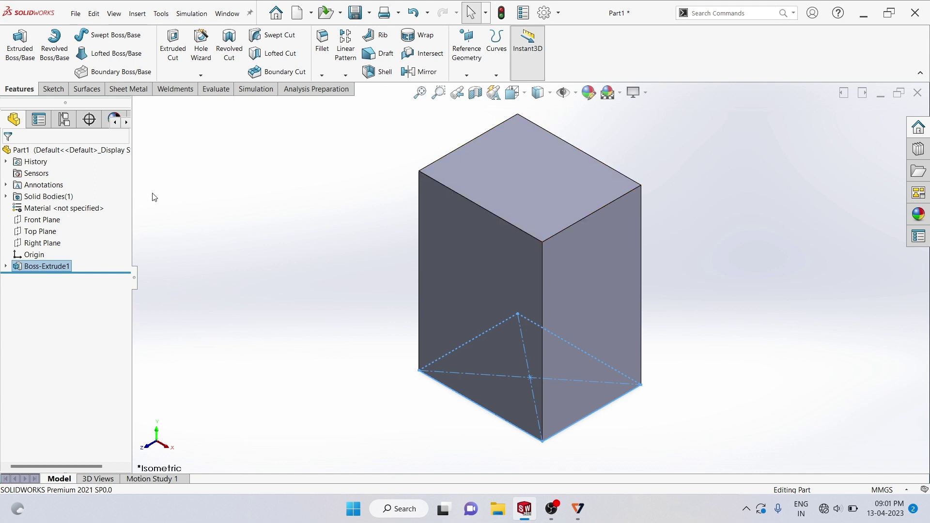
click(195, 197)
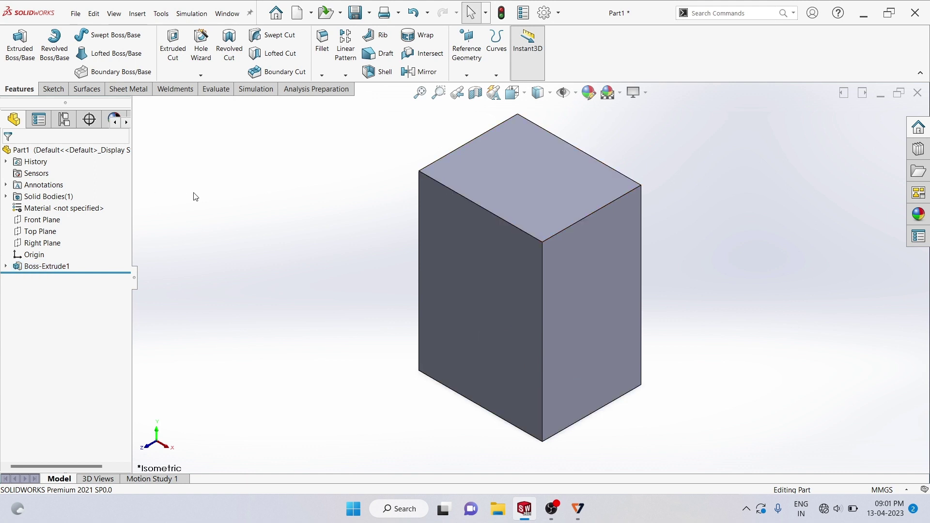
Shell the block to 10 mm walls with the top face removed.
click(383, 73)
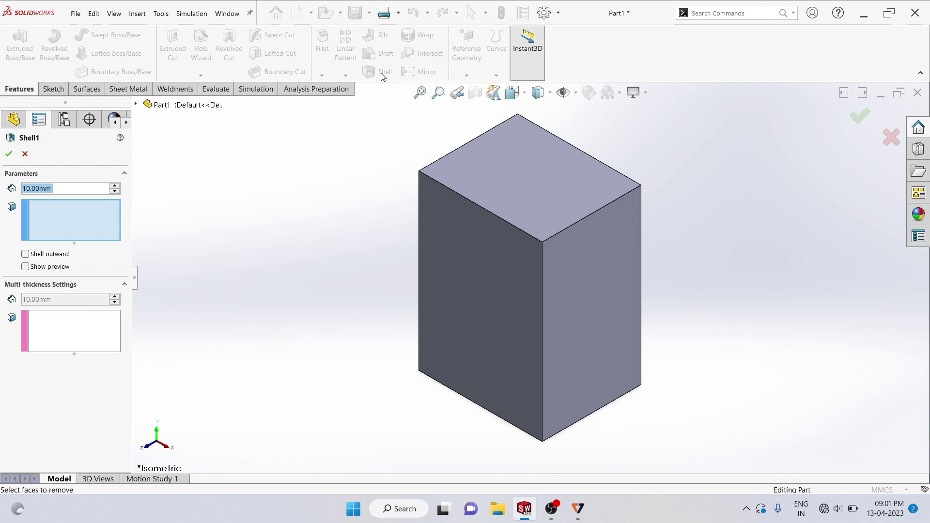
click(95, 216)
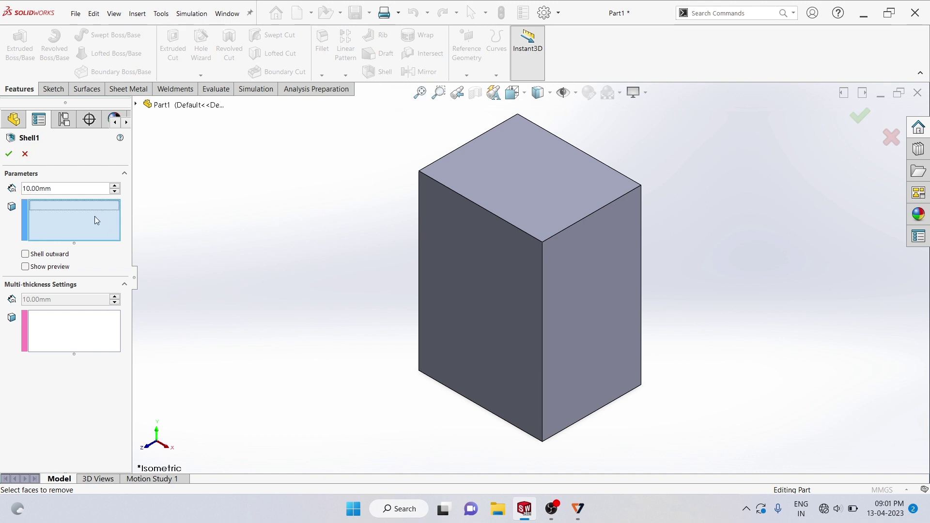
click(516, 185)
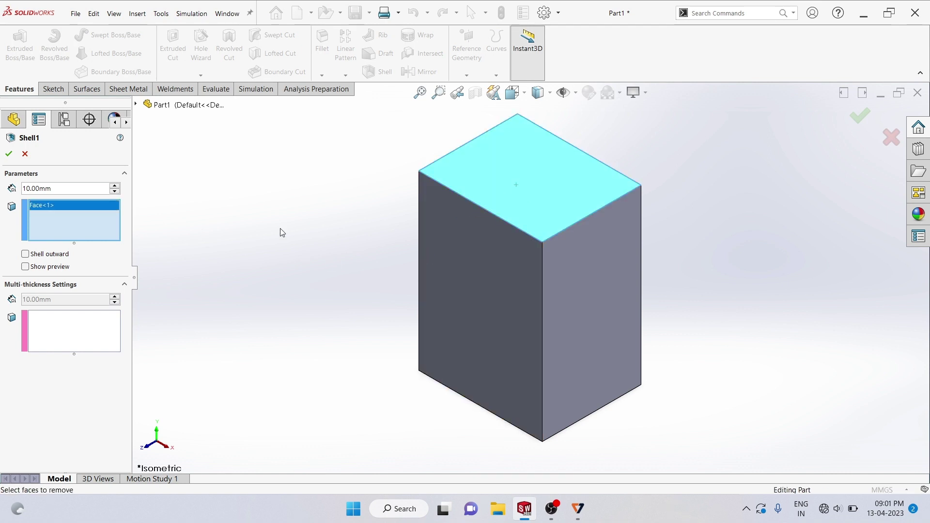
click(26, 267)
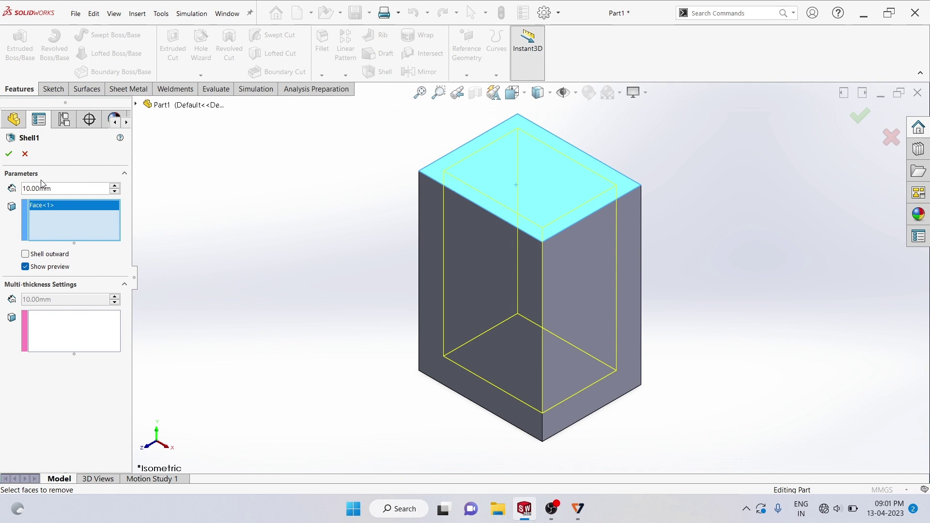
click(9, 154)
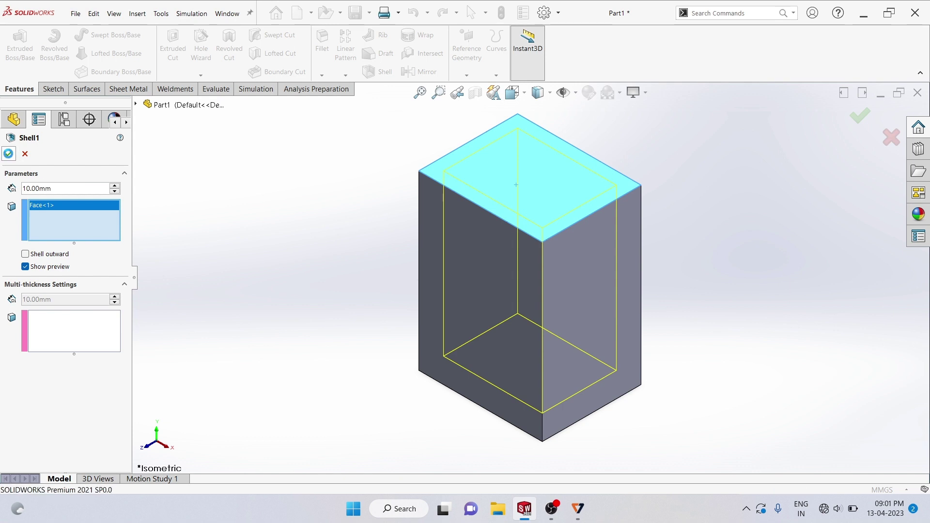
Orbit the hollow box with Rotate View until its opening faces the viewer.
right_click(255, 170)
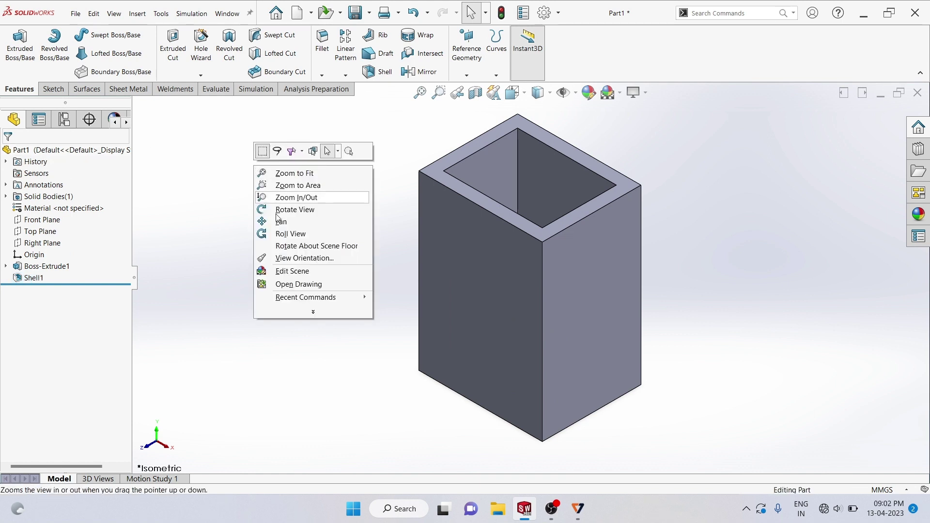
click(295, 210)
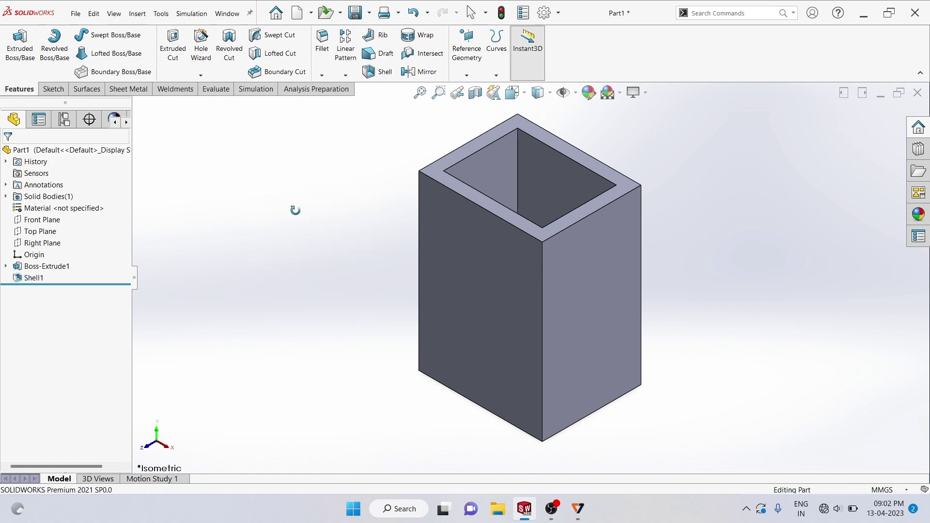
mouse_move(295, 210)
mouse_down()
mouse_move(314, 284)
mouse_move(293, 330)
mouse_move(421, 261)
mouse_move(431, 271)
mouse_move(438, 263)
mouse_move(395, 317)
mouse_move(347, 347)
mouse_move(293, 362)
mouse_move(332, 442)
mouse_move(279, 411)
mouse_move(284, 325)
mouse_up()
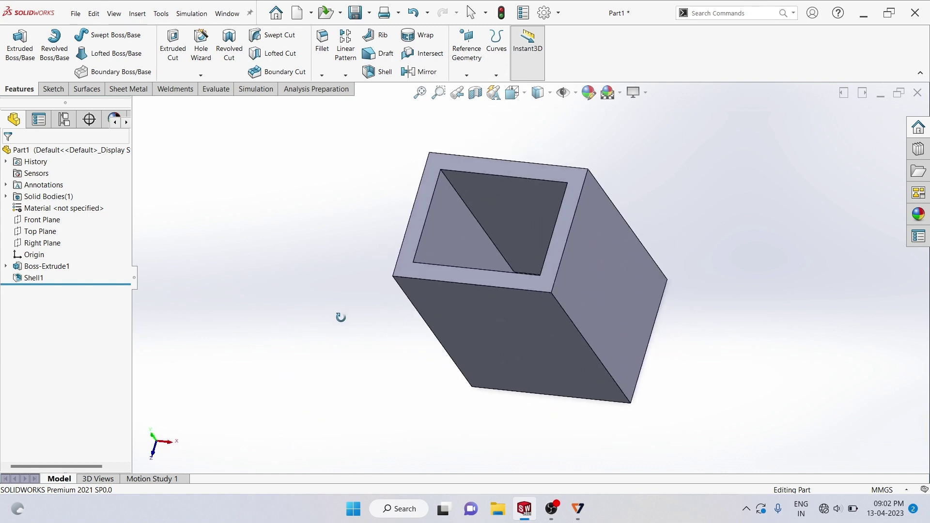
mouse_move(342, 260)
mouse_down()
mouse_move(350, 256)
mouse_move(378, 285)
mouse_move(357, 303)
mouse_move(369, 315)
mouse_move(366, 279)
mouse_up()
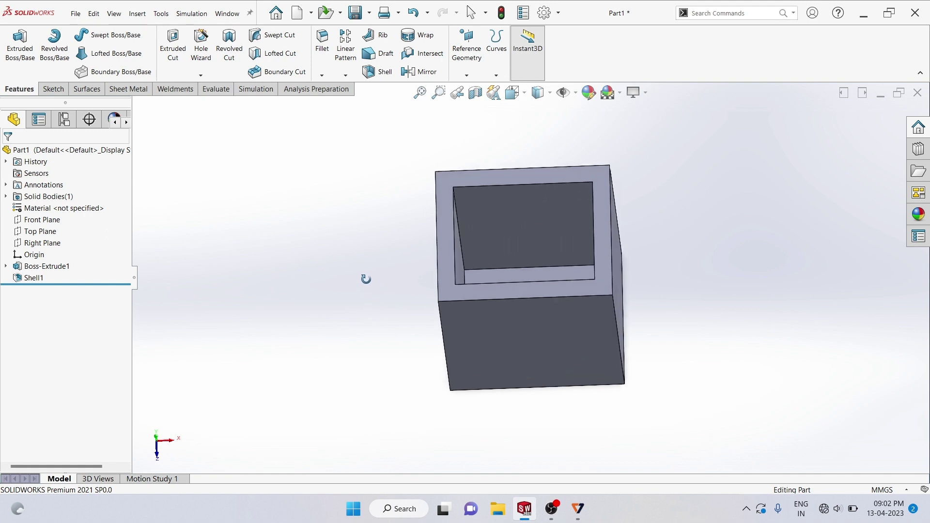
Create a new blank Part document, Part2.
click(82, 20)
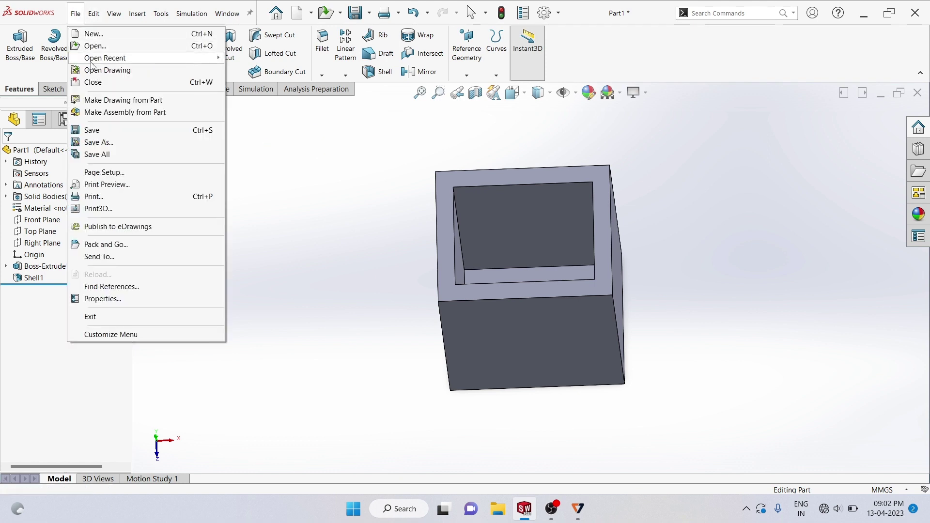
click(99, 37)
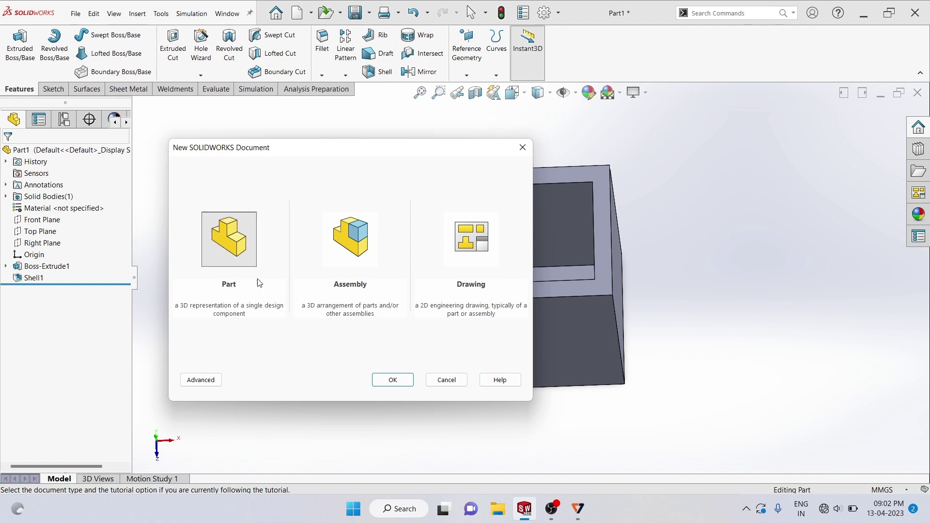
click(386, 378)
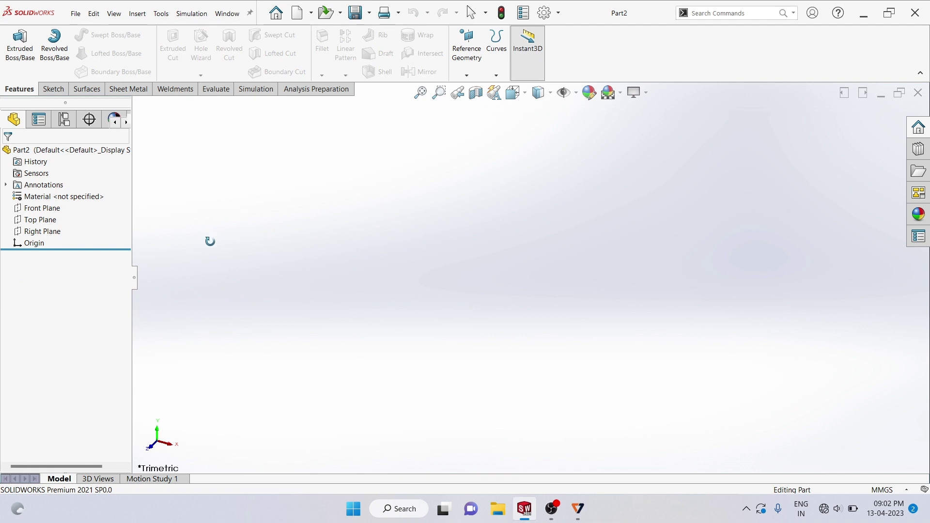
Sketch a center rectangle on Part2's Top Plane, centred on the origin.
click(48, 222)
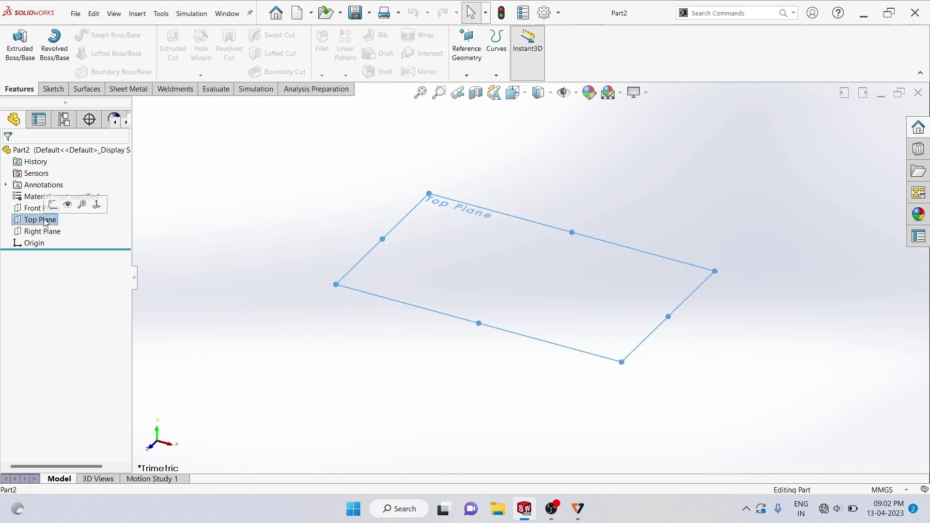
click(53, 207)
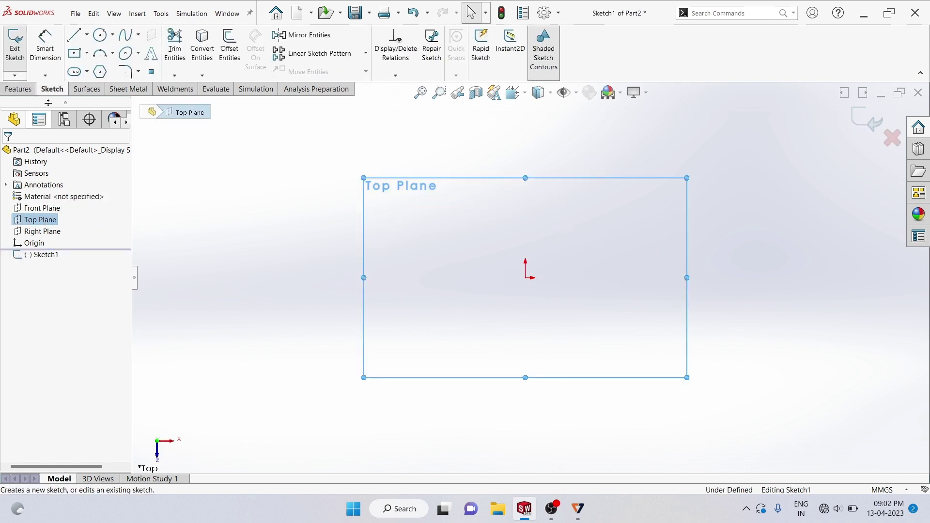
click(74, 54)
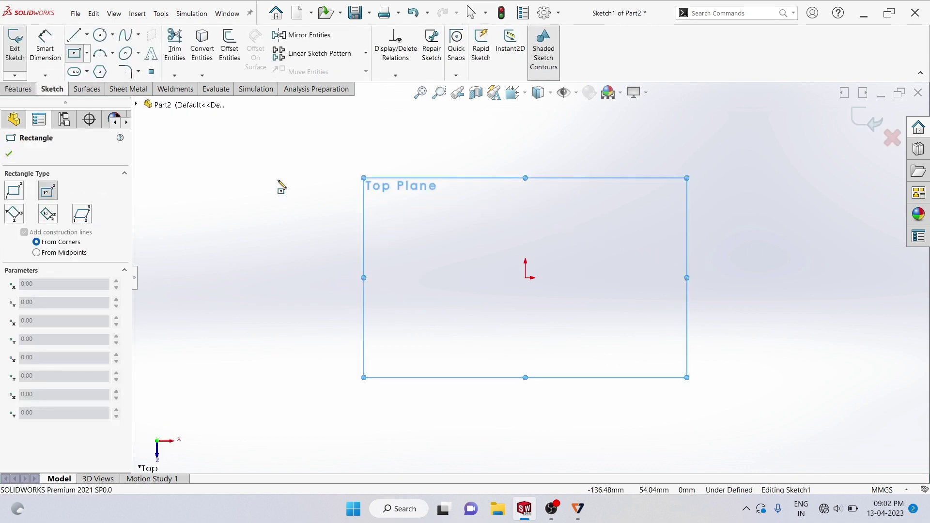
click(526, 278)
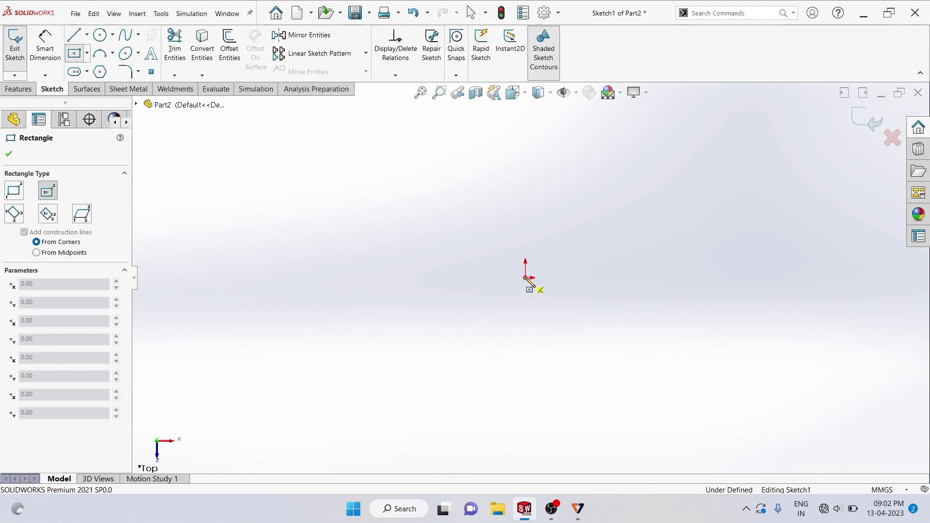
click(586, 327)
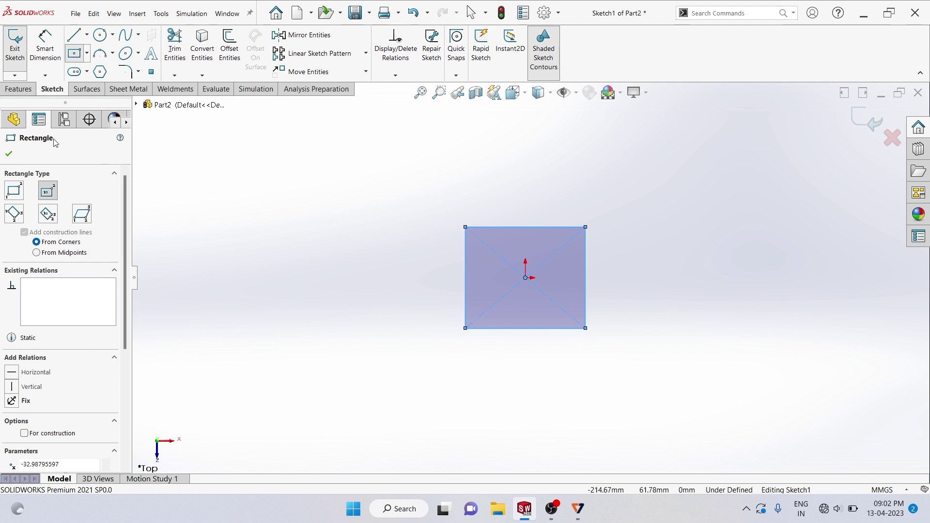
click(9, 153)
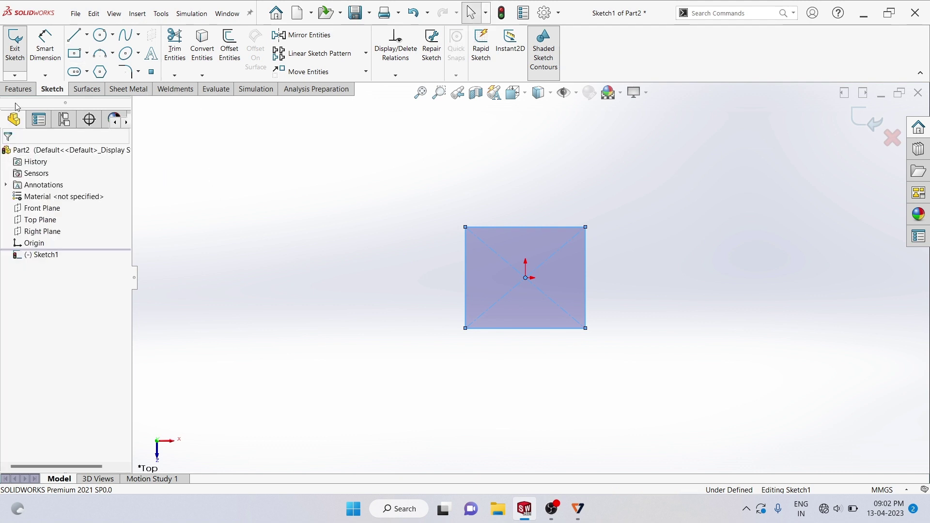
Dimension the rectangle 50 mm wide and 40 mm tall to fully define Sketch1.
click(43, 55)
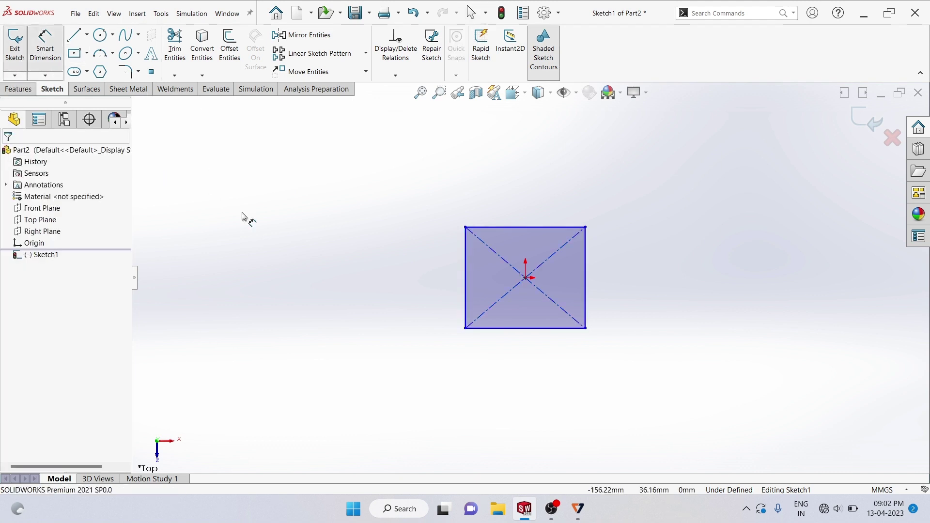
click(523, 329)
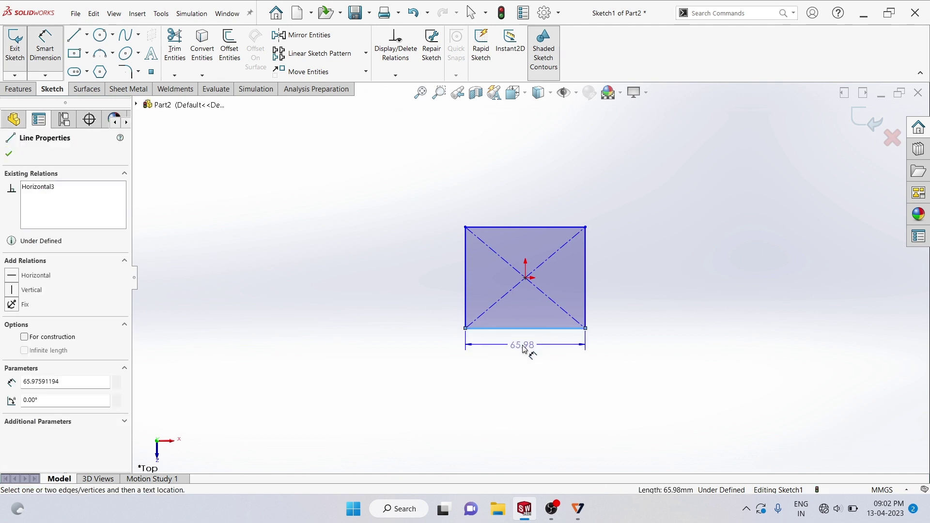
click(531, 352)
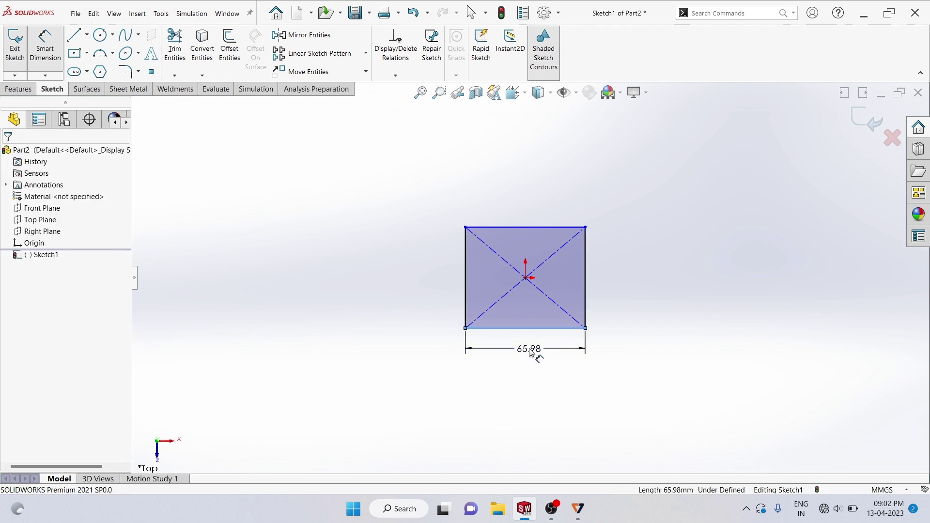
text(50)
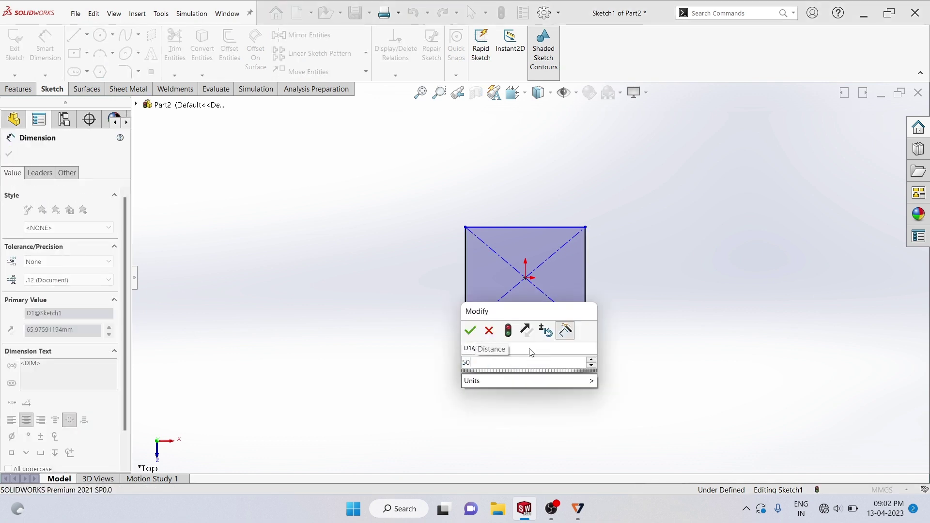
click(470, 331)
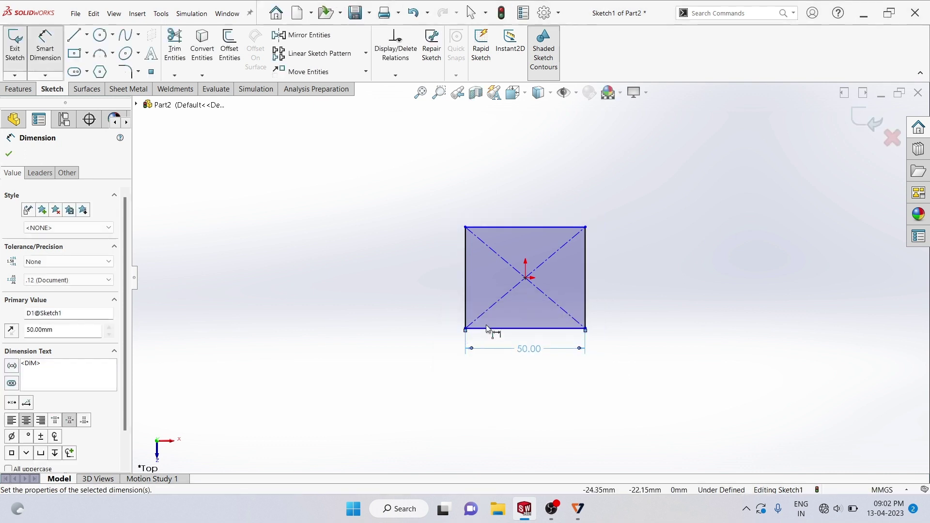
click(587, 287)
click(620, 286)
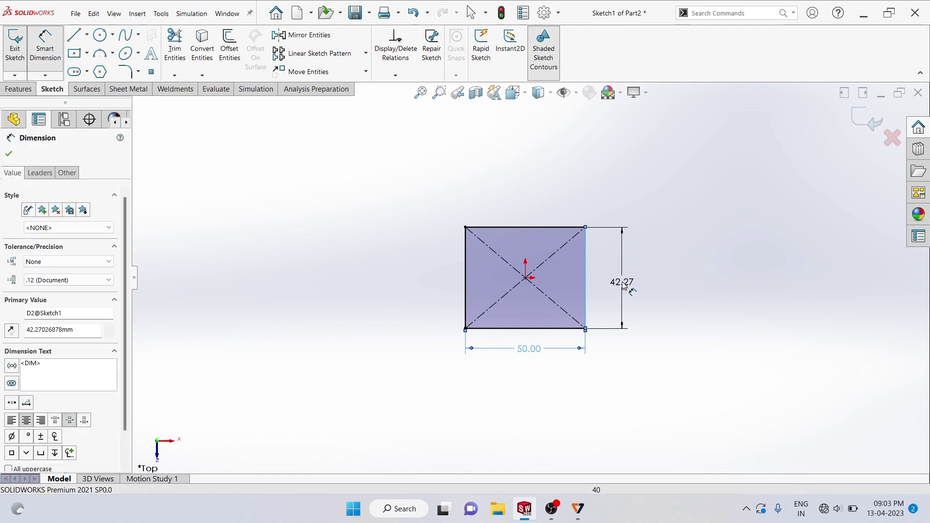
text(40)
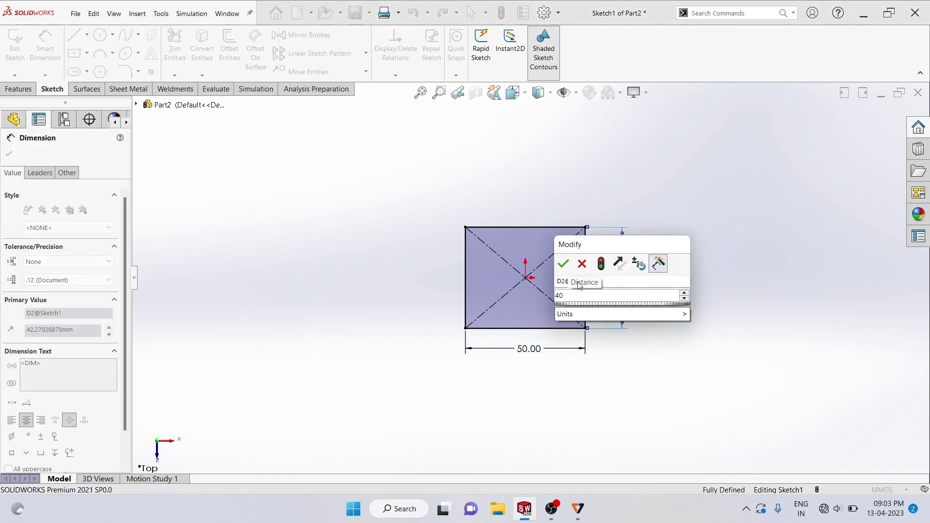
click(565, 264)
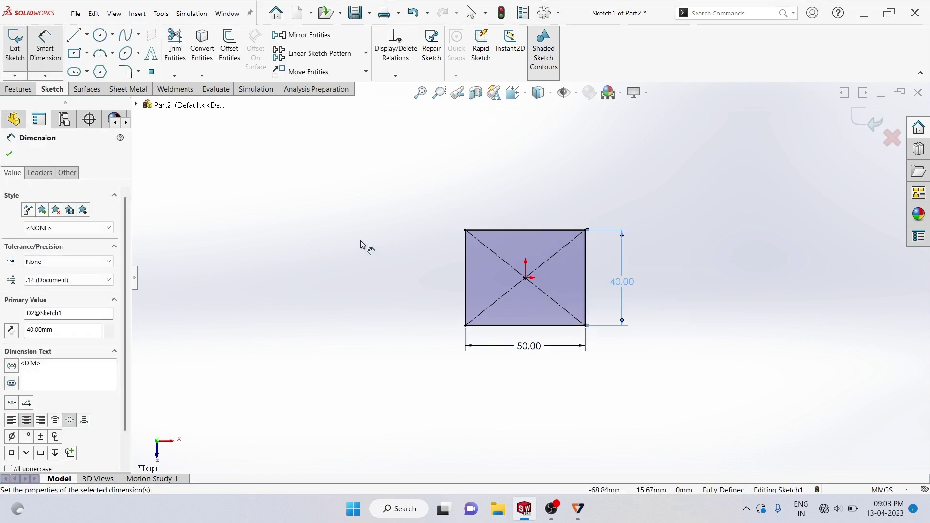
click(9, 154)
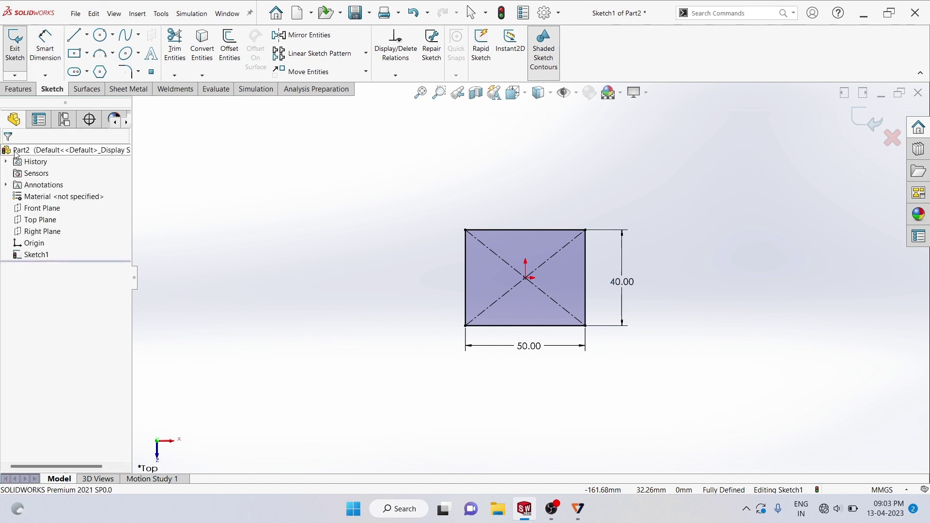
click(17, 90)
Extrude the 50 × 40 rectangle 50 mm blind into a solid block.
click(21, 52)
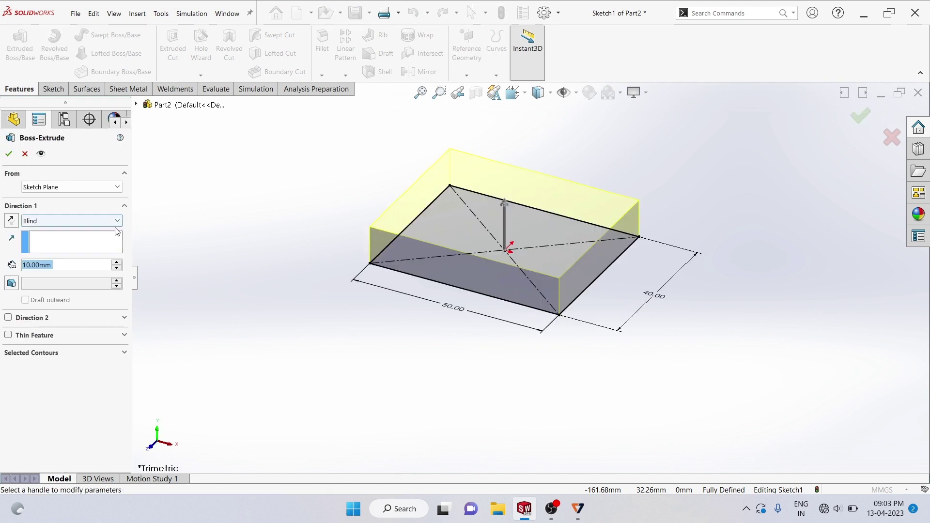
click(117, 262)
click(117, 262)
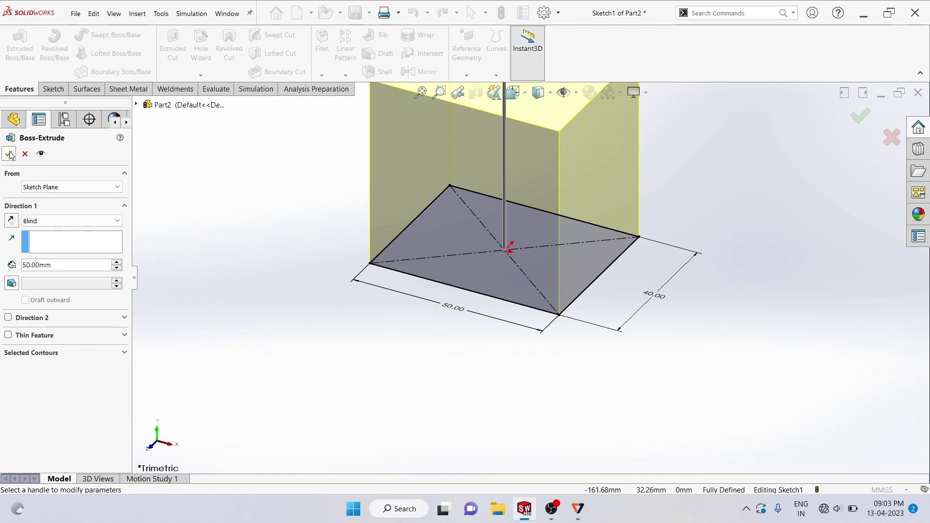
key(Return)
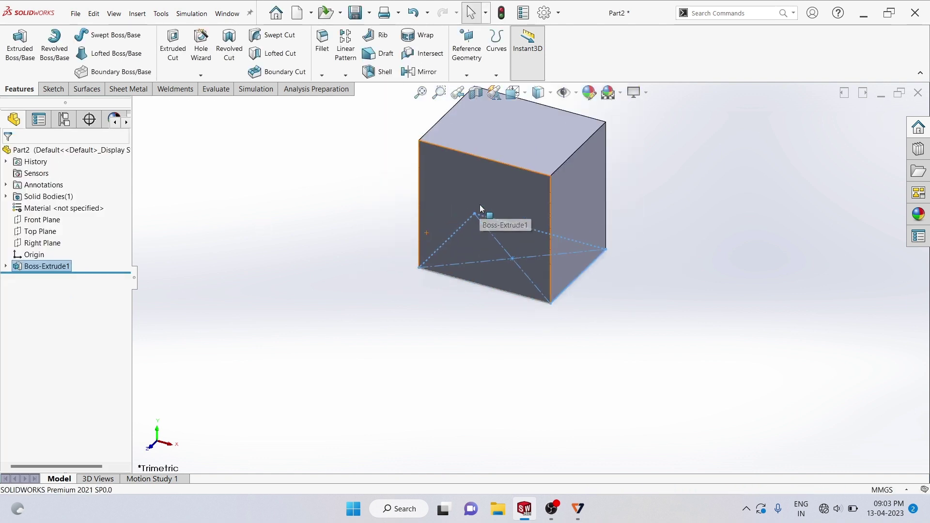
click(369, 211)
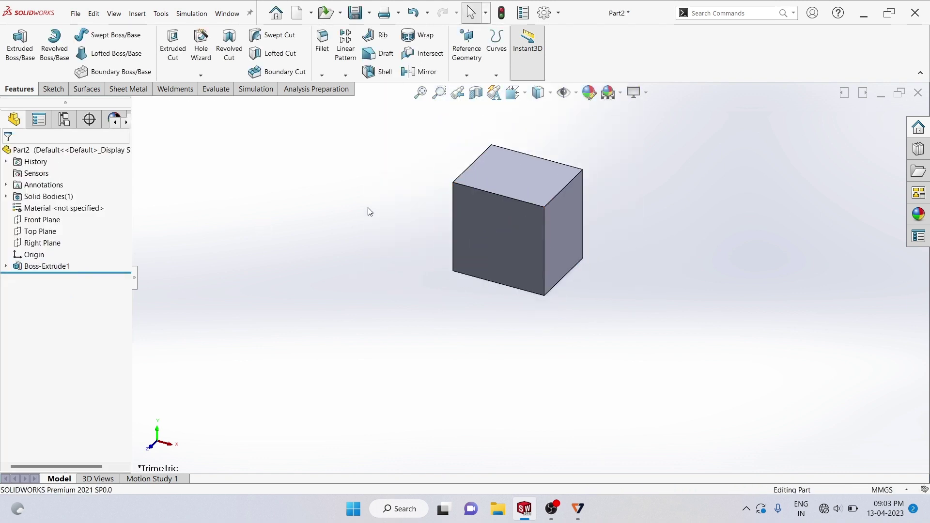
Shell the block with a 10 mm wall thickness, removing the front face.
click(379, 78)
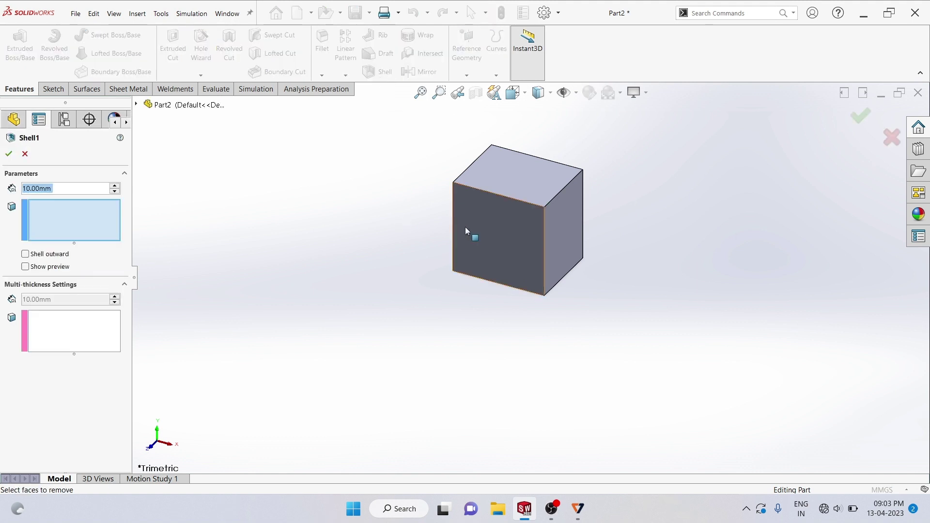
click(494, 243)
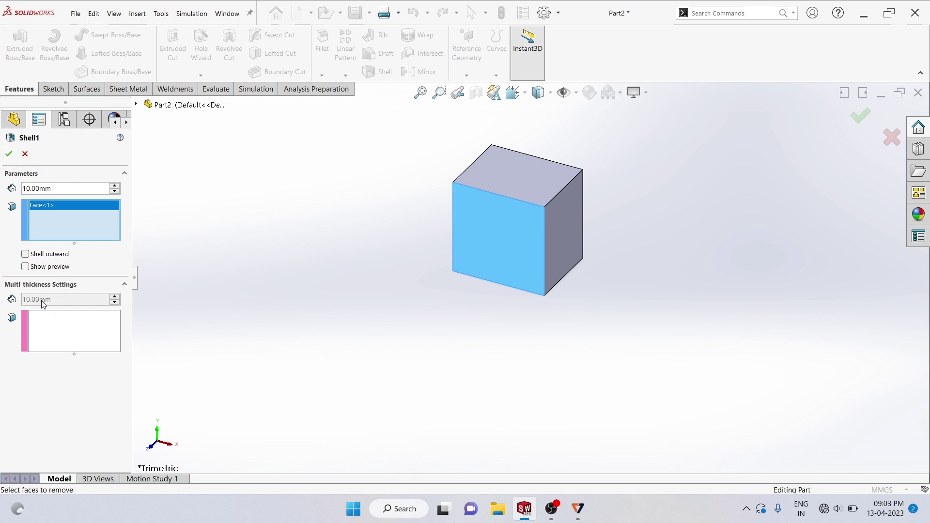
click(9, 156)
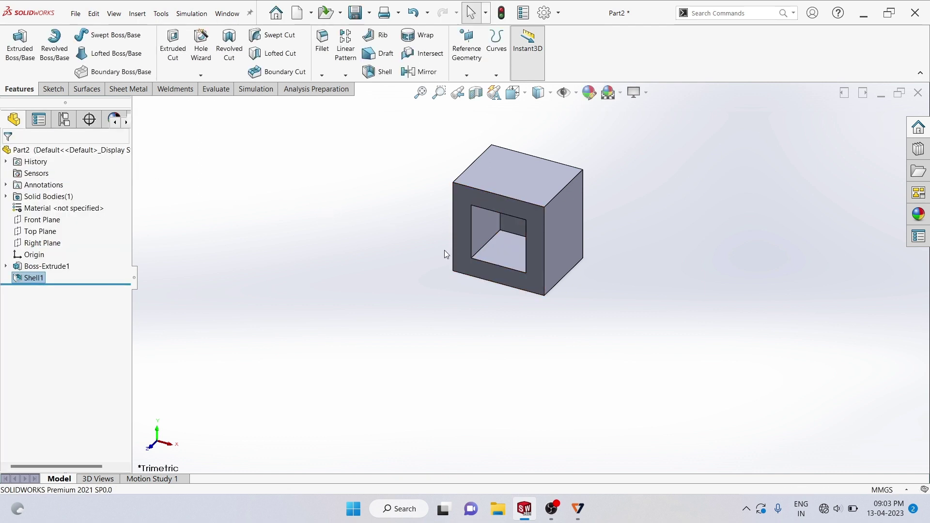
Rotate the view to look into the box's open face, then bring up the Evaluate tools.
right_click(416, 260)
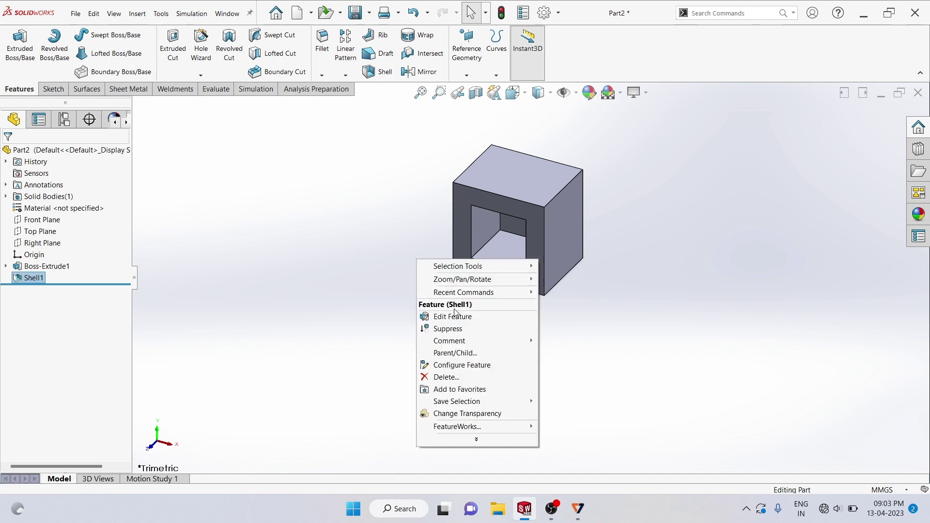
mouse_move(462, 279)
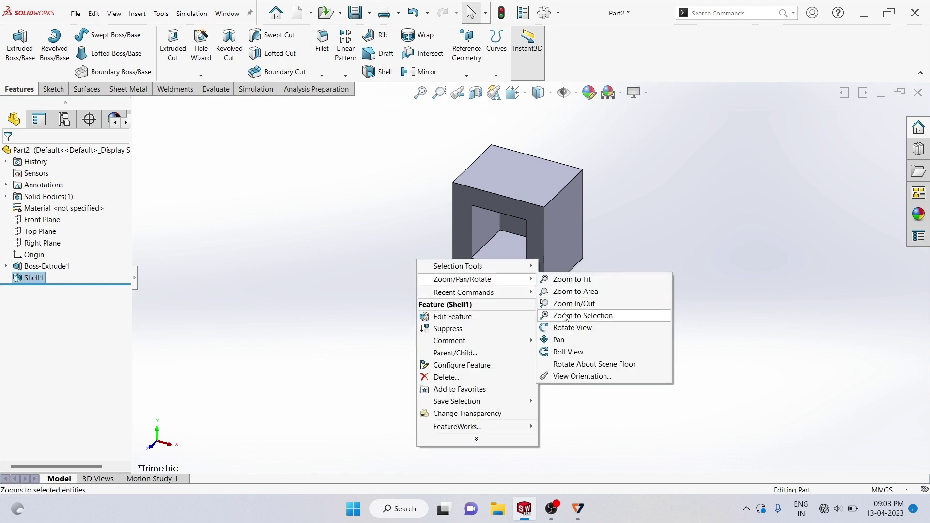
click(573, 329)
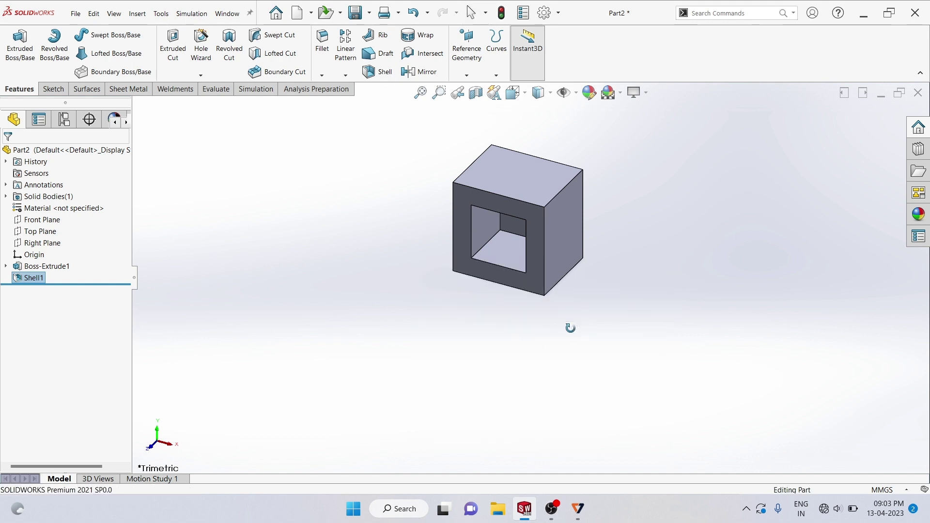
mouse_move(570, 328)
mouse_down()
mouse_move(626, 284)
mouse_move(569, 266)
mouse_move(600, 253)
mouse_move(608, 256)
mouse_move(604, 270)
mouse_move(580, 263)
mouse_move(610, 257)
mouse_move(591, 243)
mouse_move(598, 259)
mouse_move(589, 263)
mouse_up()
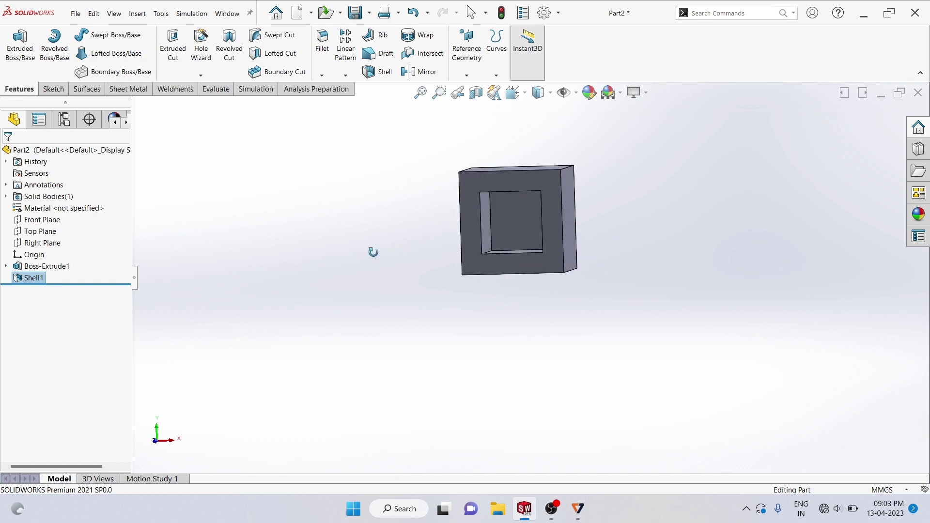
right_click(373, 252)
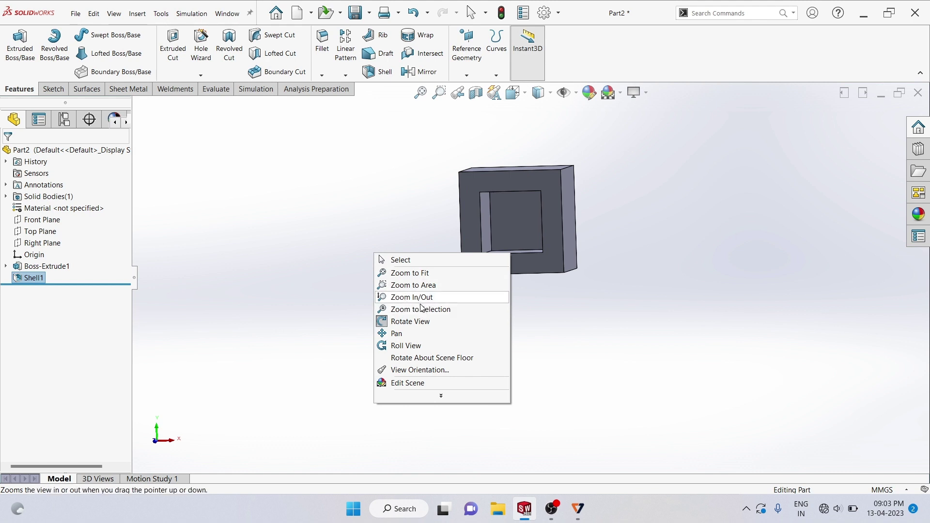
click(424, 321)
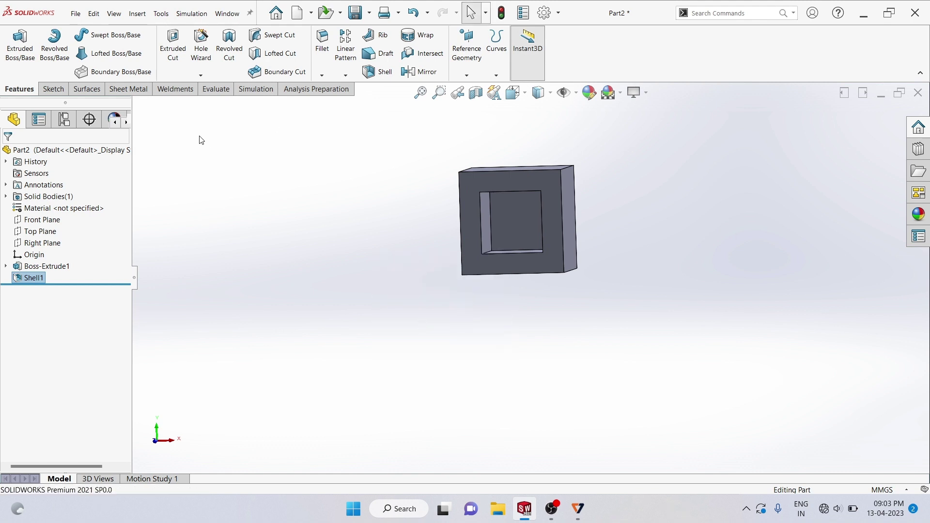
click(211, 92)
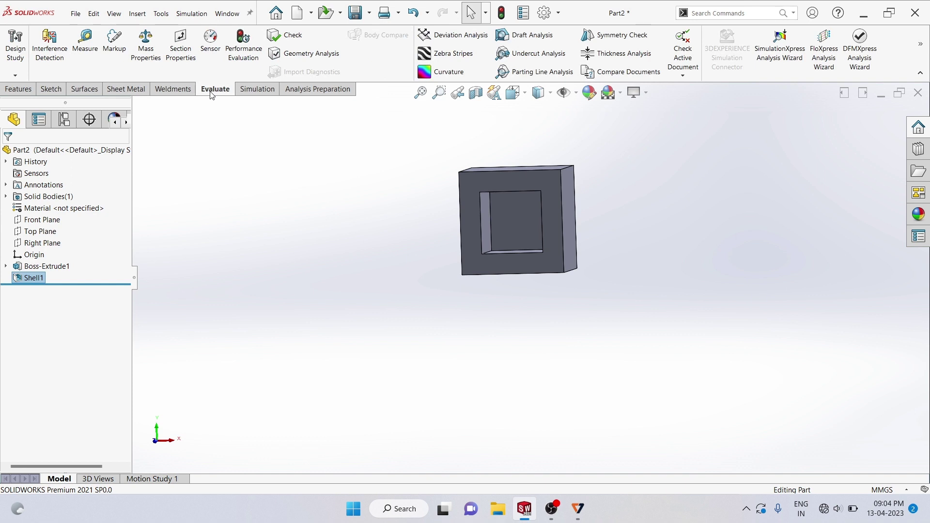
Measure the 30 mm inner edge, 1600 mm² front face, 50 mm outer edge and 10 mm wall.
click(88, 50)
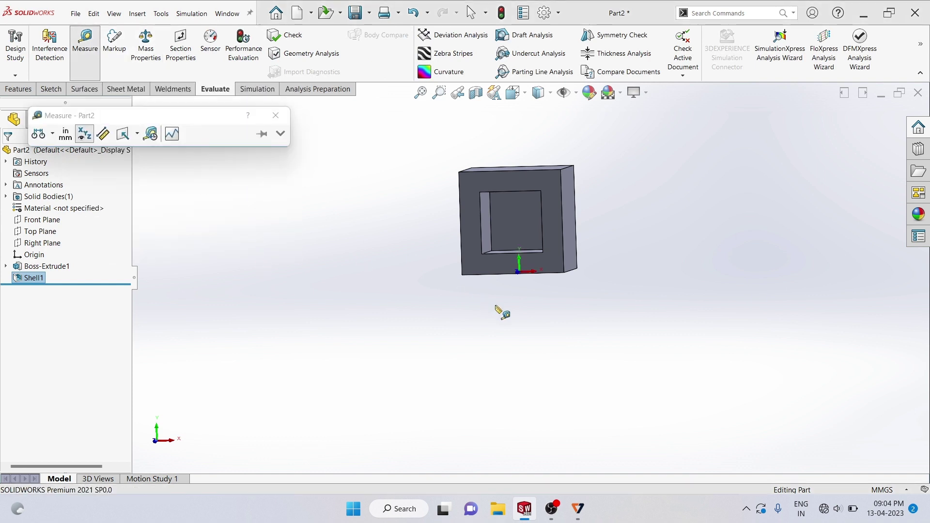
click(544, 239)
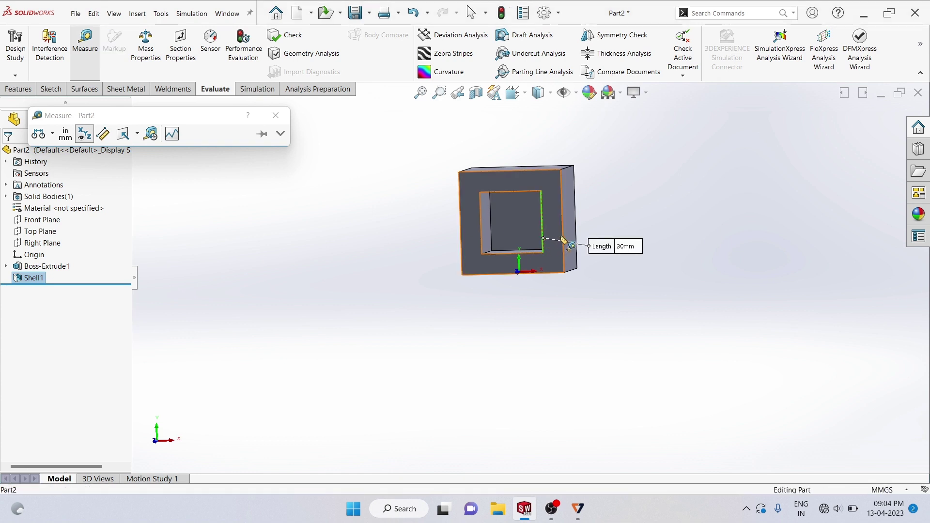
click(562, 238)
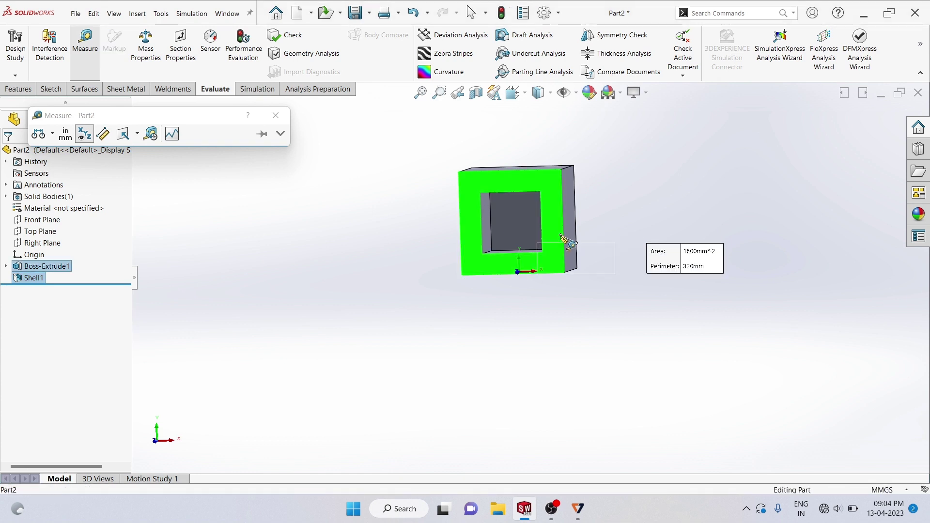
click(545, 309)
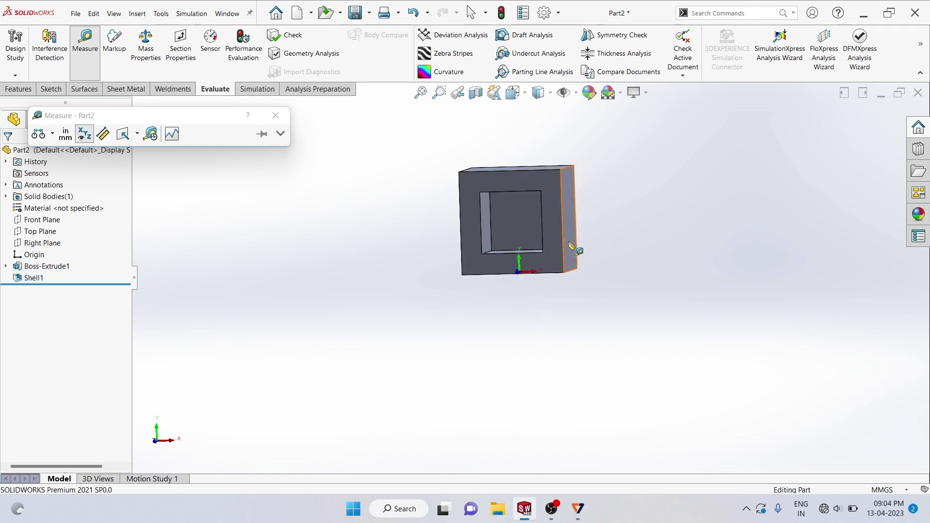
click(562, 221)
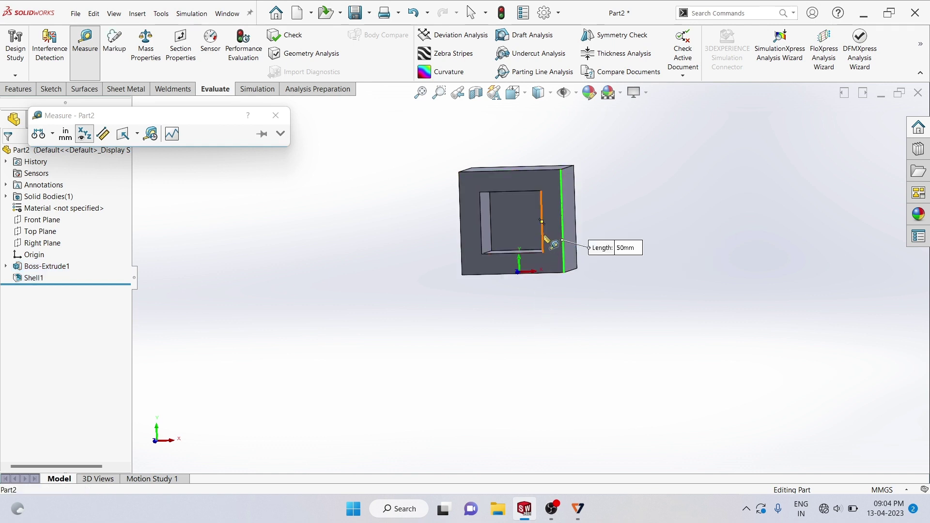
click(542, 233)
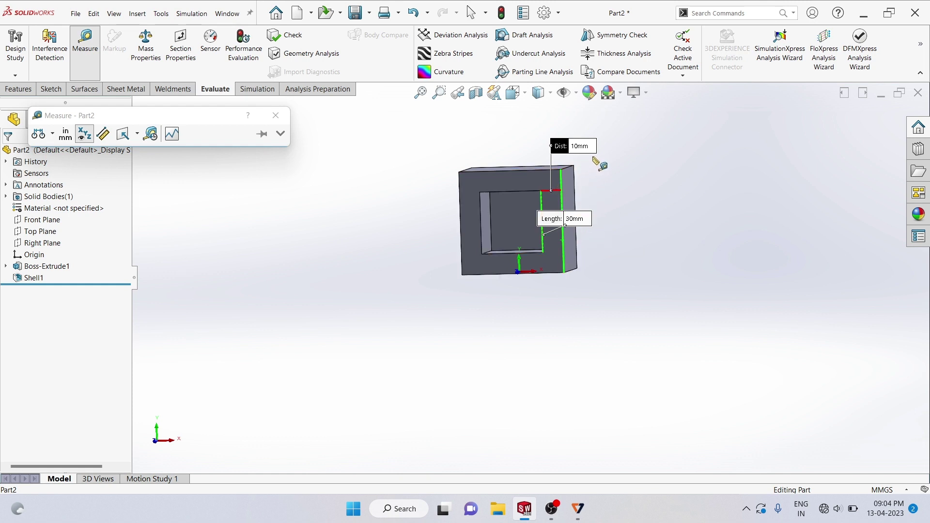
click(641, 219)
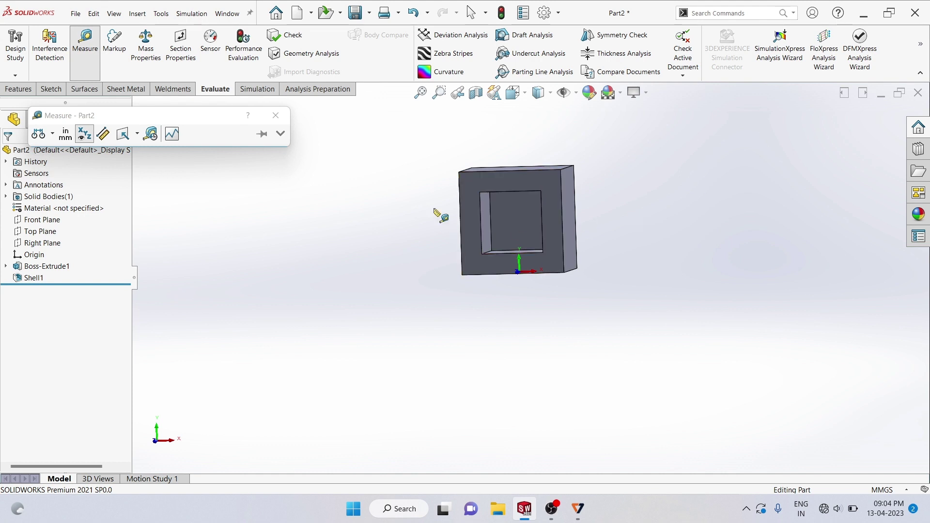
Close the Measure tool and orbit the box to show its open face and right side.
click(276, 116)
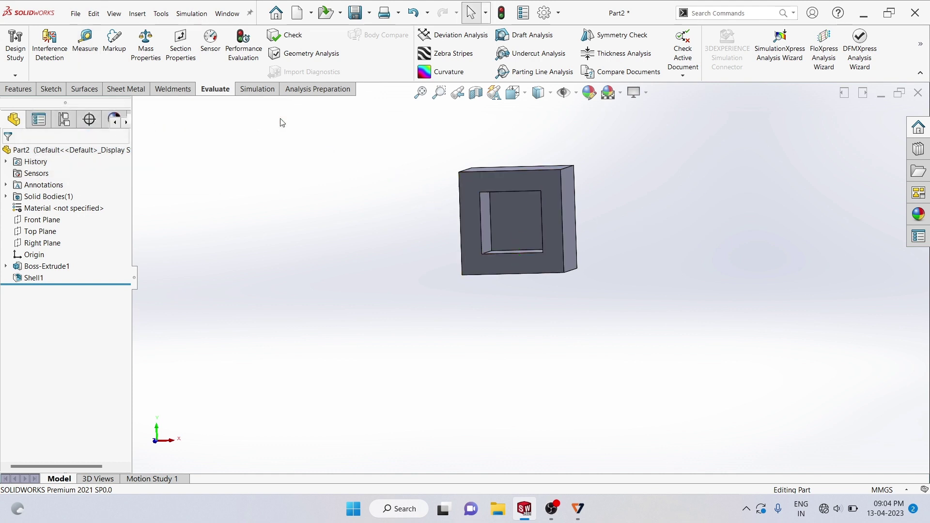
right_click(347, 193)
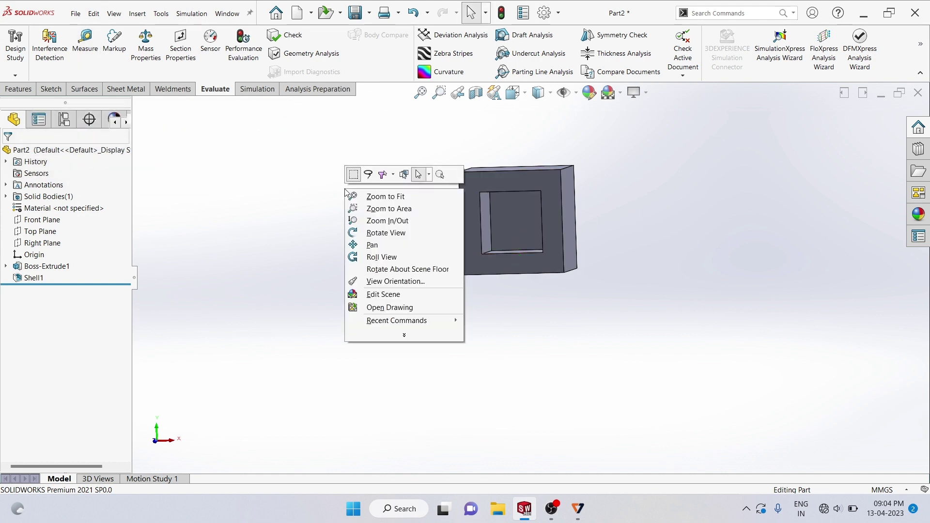
click(386, 232)
mouse_move(654, 216)
mouse_down()
mouse_move(380, 245)
mouse_move(337, 263)
mouse_move(293, 253)
mouse_move(267, 276)
mouse_up()
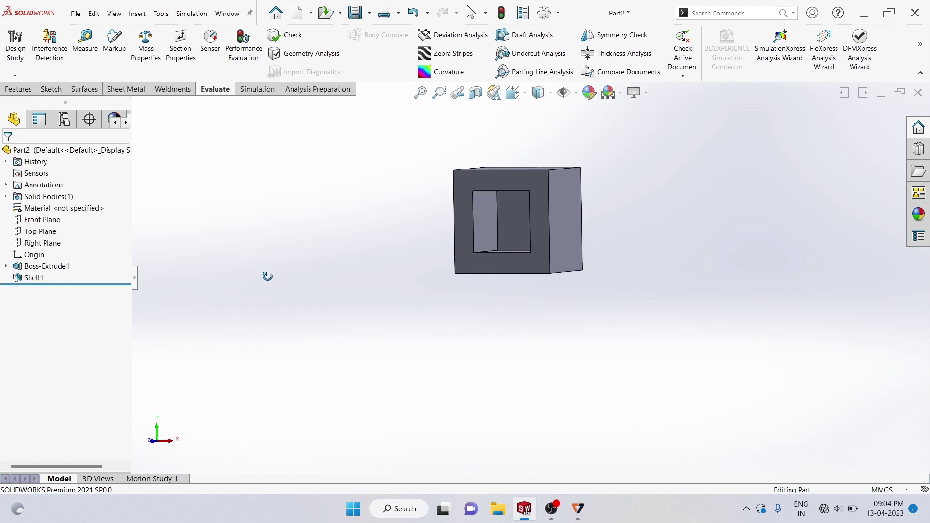
right_click(268, 278)
click(312, 334)
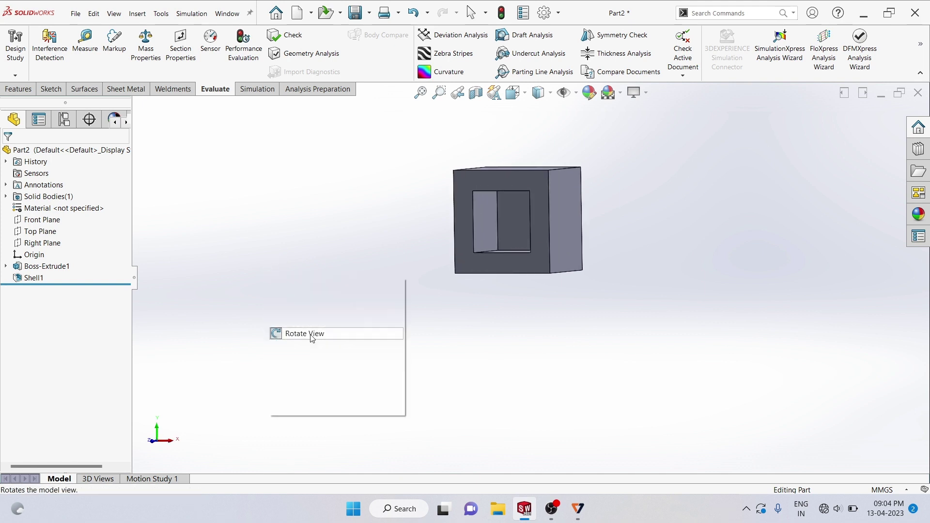